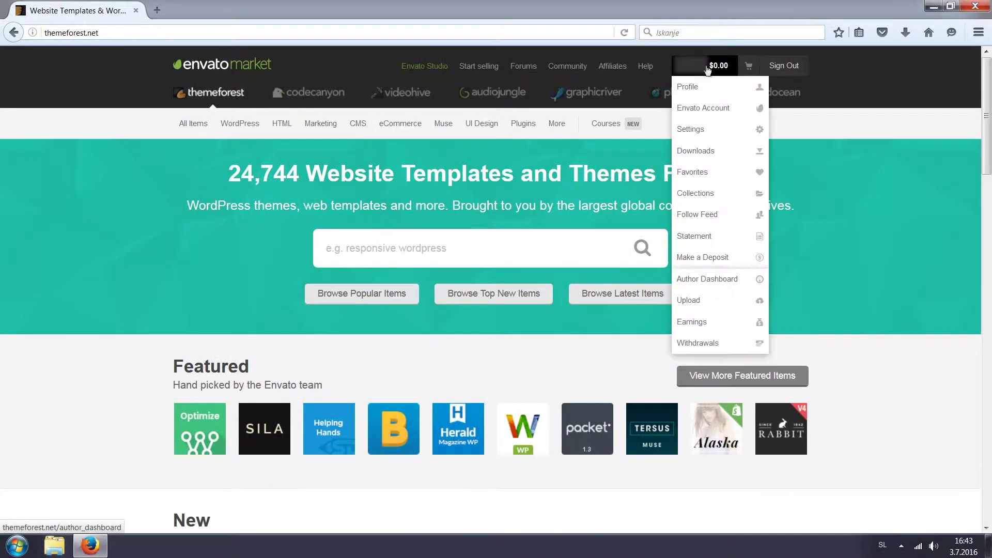
Download the Bolts theme's installable WordPress file from ThemeForest purchased downloads.
{"action": "left_click", "coordinate": [710, 153]}
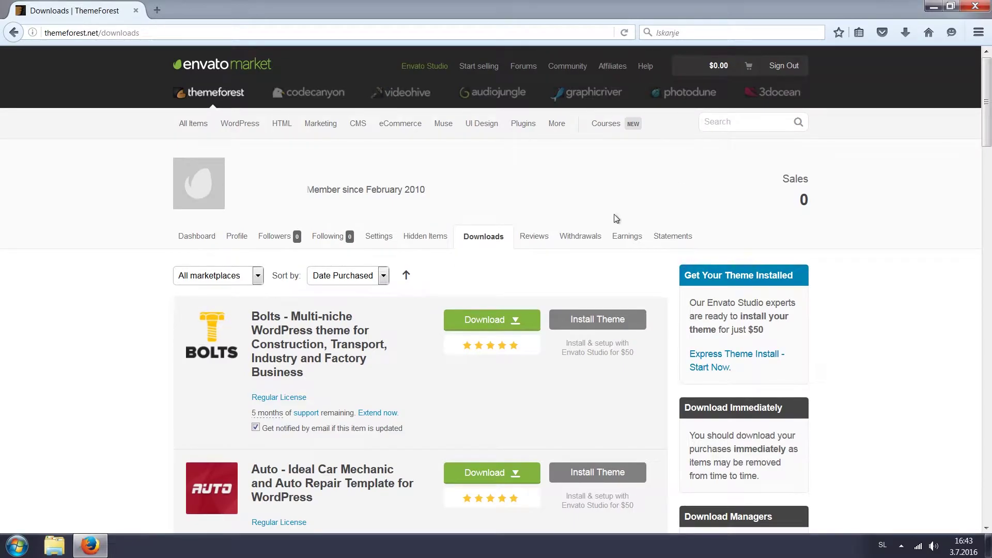
{"action": "left_click", "coordinate": [515, 324]}
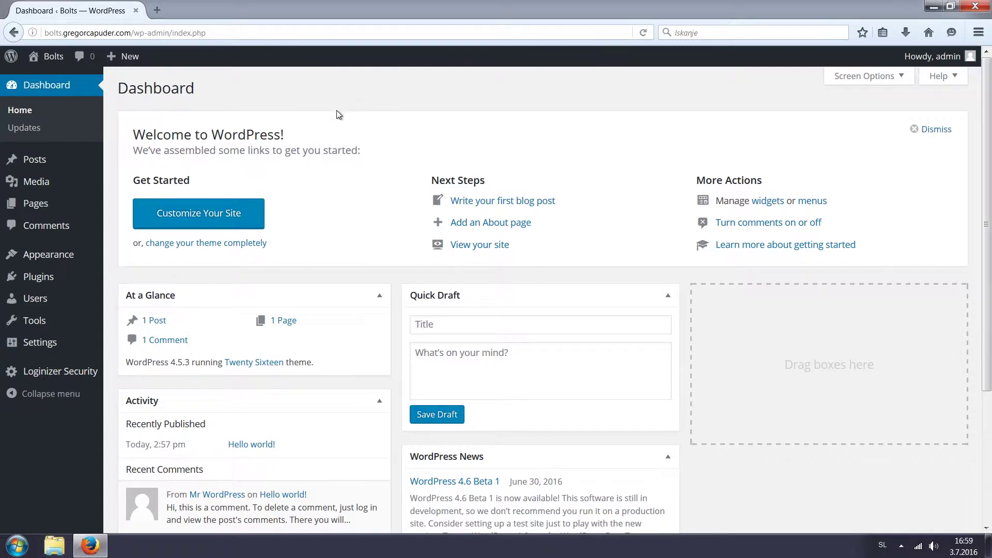
{"action": "mouse_move", "coordinate": [48, 255]}
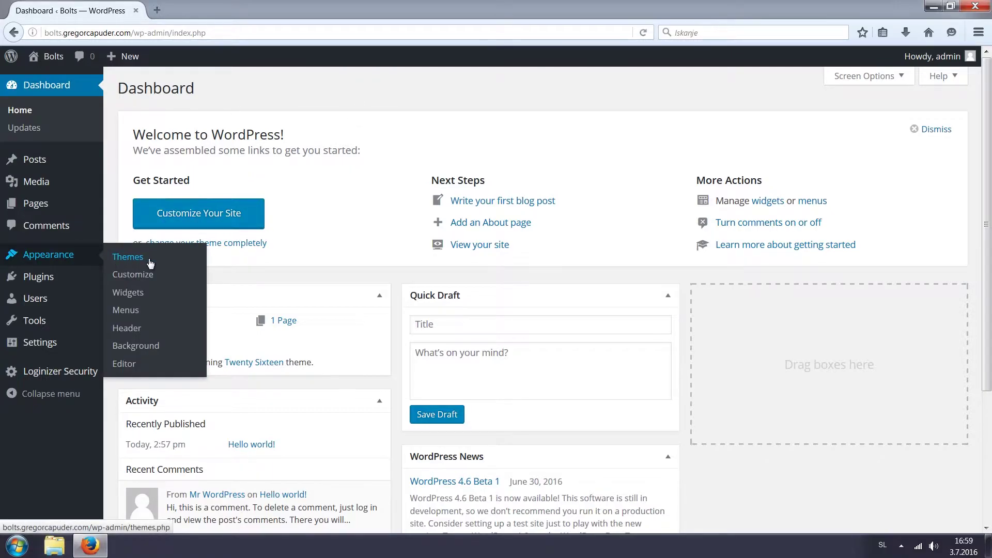
Upload and install the Bolts theme zip via Appearance > Themes > Add New.
{"action": "left_click", "coordinate": [150, 263]}
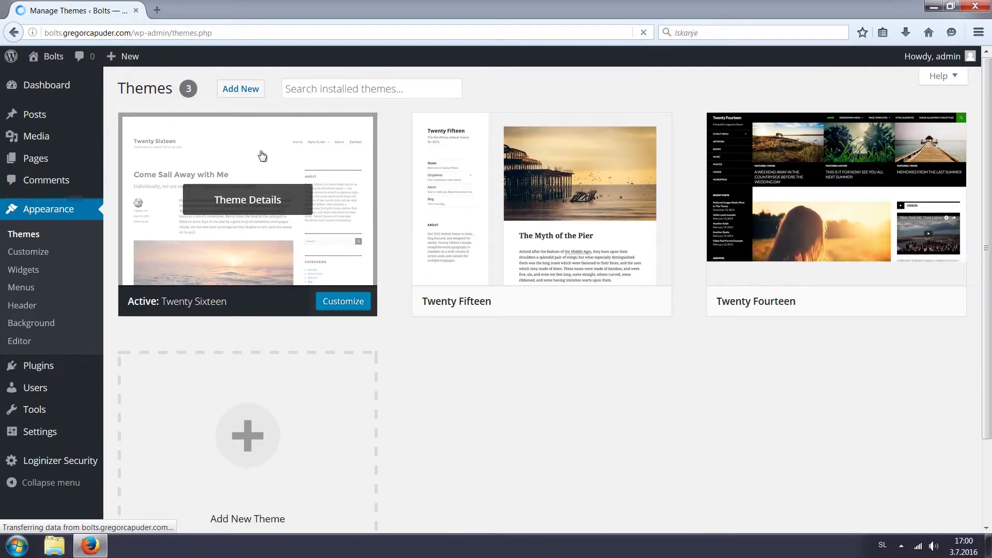
{"action": "left_click", "coordinate": [253, 91]}
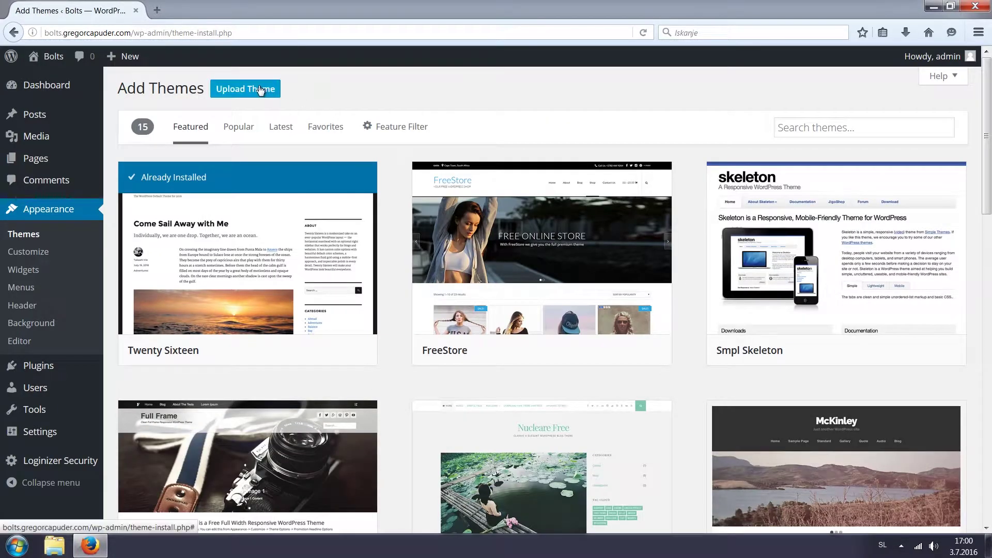
{"action": "left_click", "coordinate": [260, 89]}
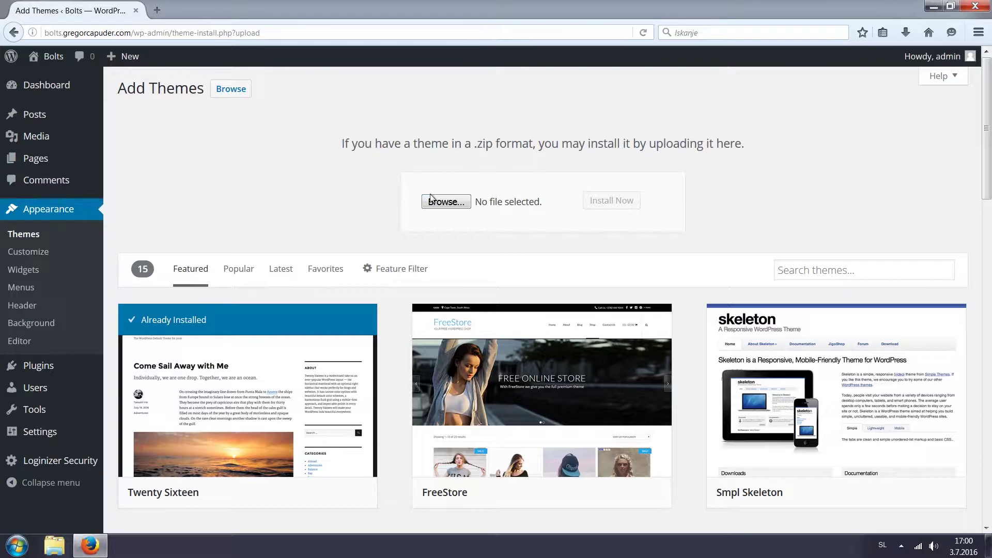
{"action": "left_click", "coordinate": [440, 201]}
{"action": "left_click", "coordinate": [159, 116]}
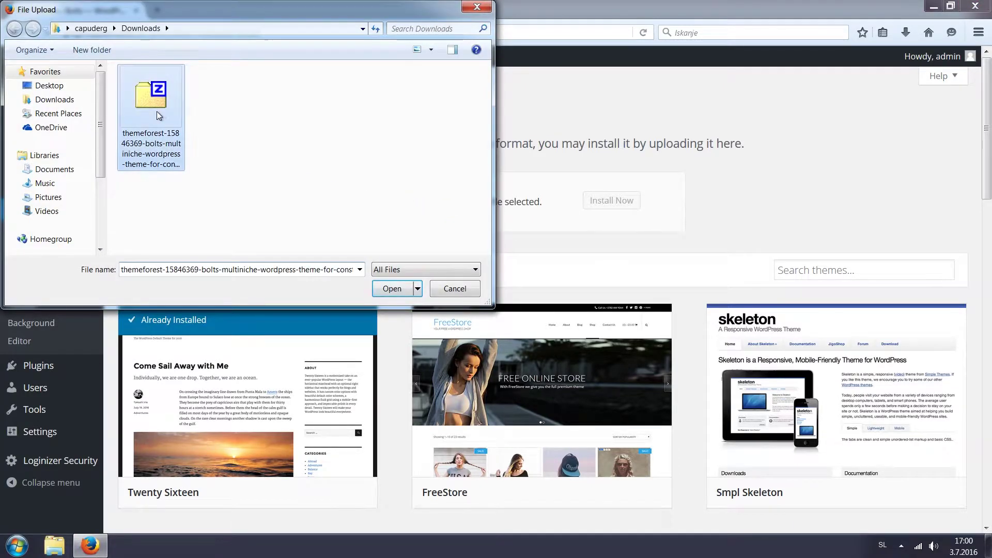
{"action": "left_click", "coordinate": [394, 289]}
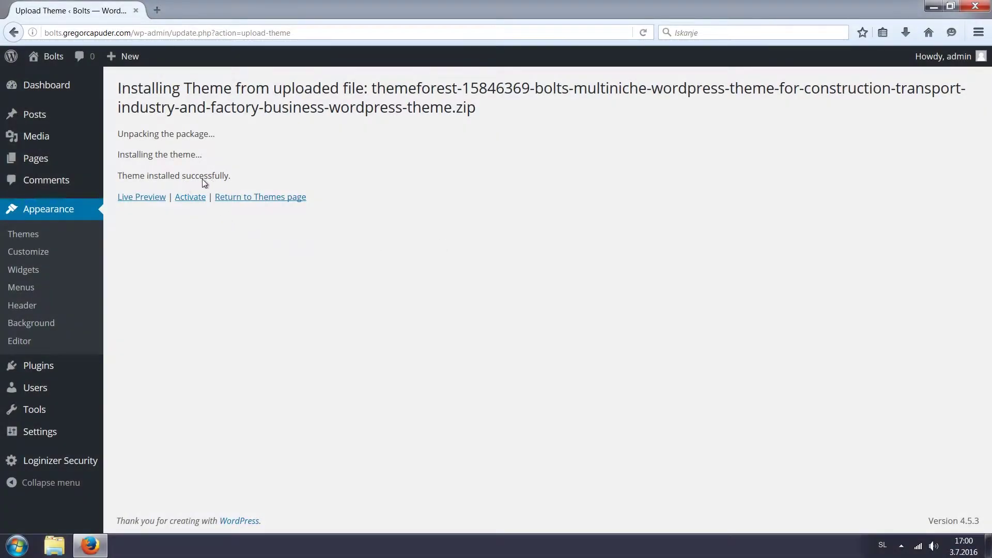
Activate Bolts PT from the theme installation results page.
{"action": "left_click", "coordinate": [190, 198]}
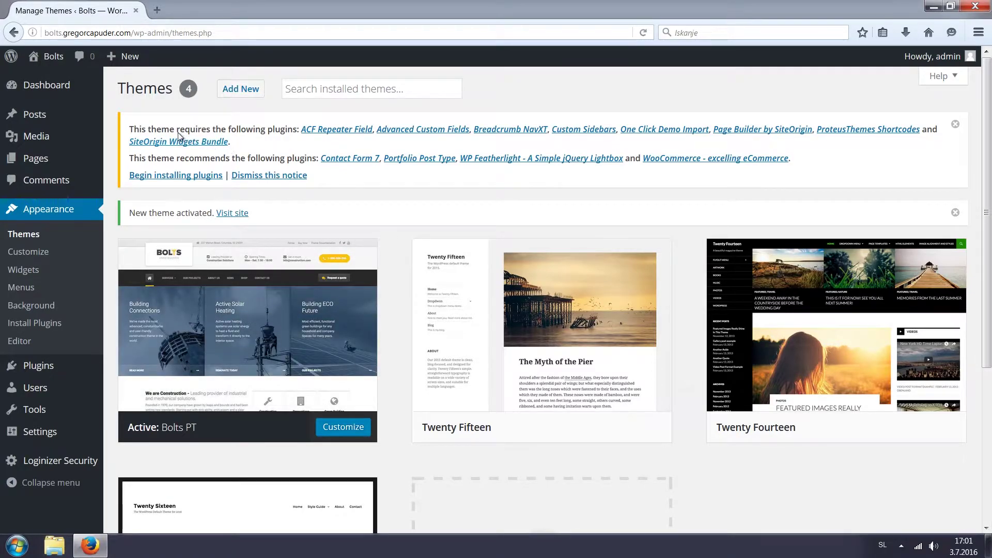
Bulk-install all twelve required and recommended Bolts plugins.
{"action": "left_click", "coordinate": [179, 177]}
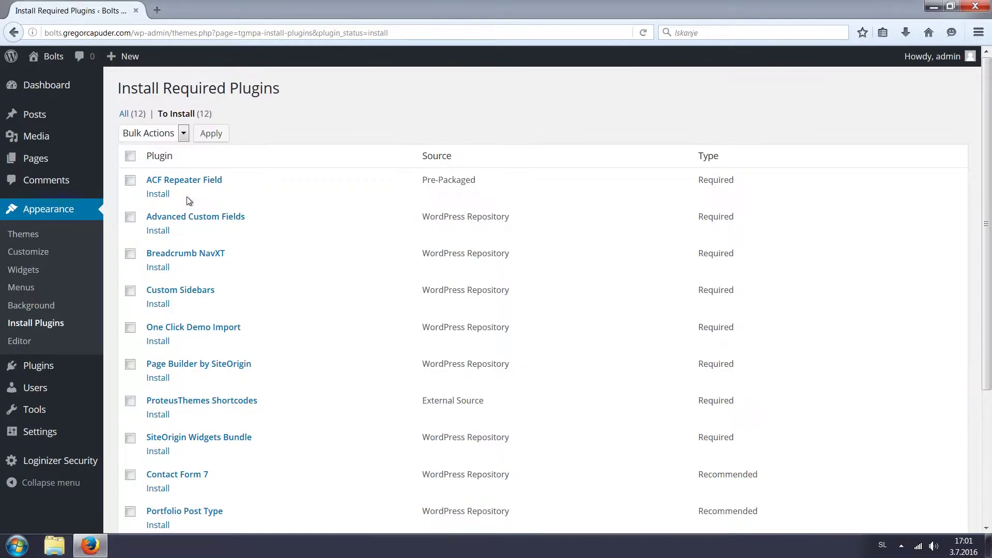
{"action": "left_click", "coordinate": [130, 157]}
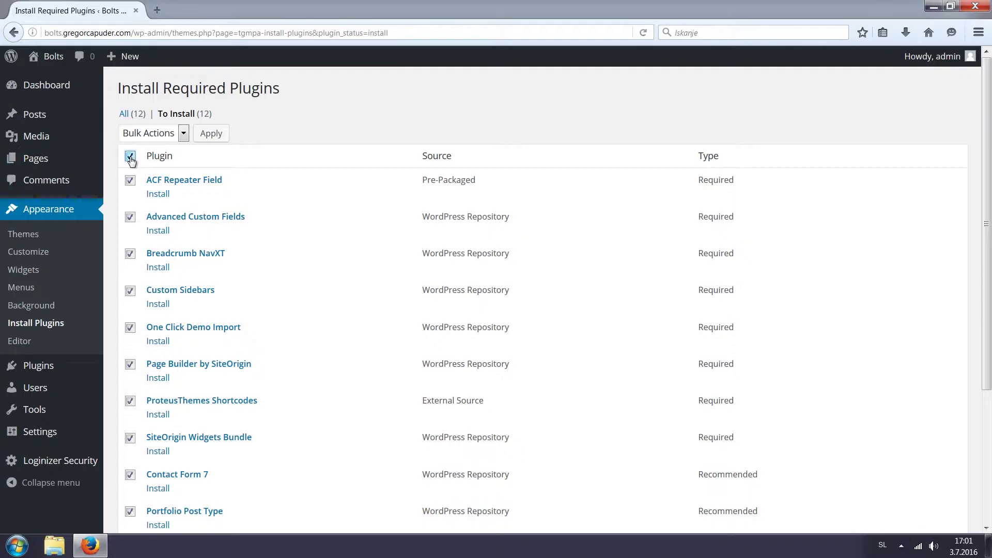
{"action": "left_click", "coordinate": [184, 134]}
{"action": "left_click", "coordinate": [142, 161]}
{"action": "left_click", "coordinate": [210, 135]}
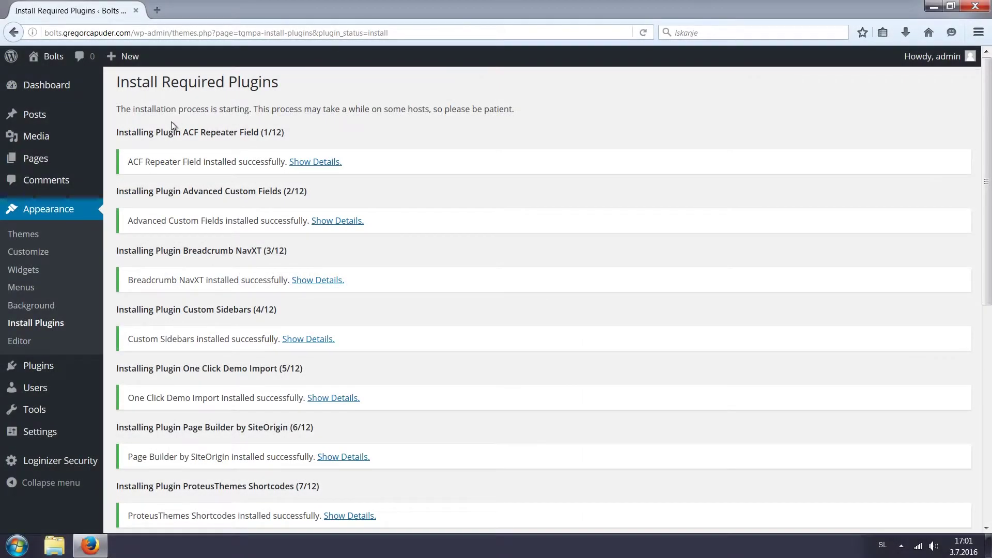
{"action": "scroll", "coordinate": [171, 124], "scroll_direction": "down", "scroll_amount": 2}
{"action": "scroll", "coordinate": [176, 126], "scroll_direction": "down", "scroll_amount": 3}
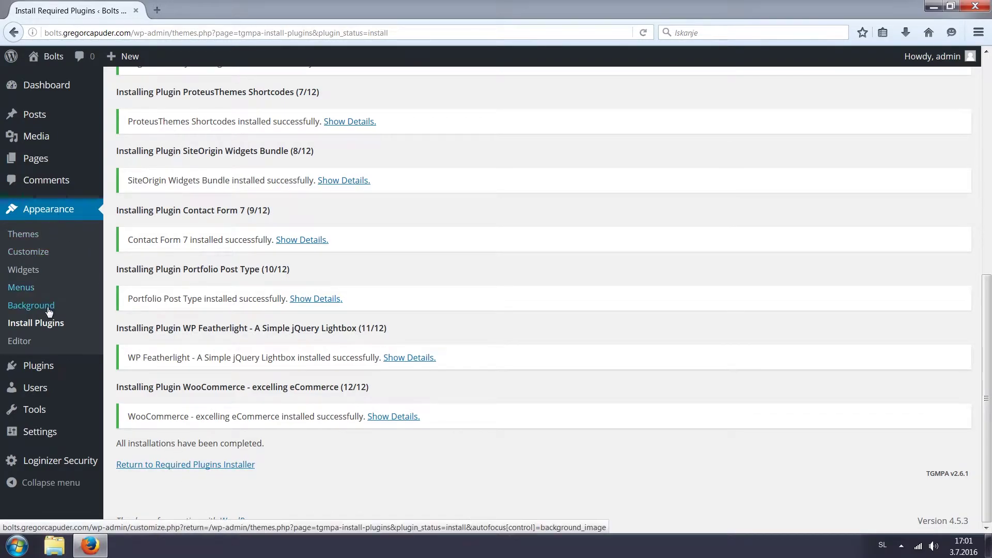
Bulk-activate all twelve theme plugins and go back to the Themes page.
{"action": "left_click", "coordinate": [45, 326]}
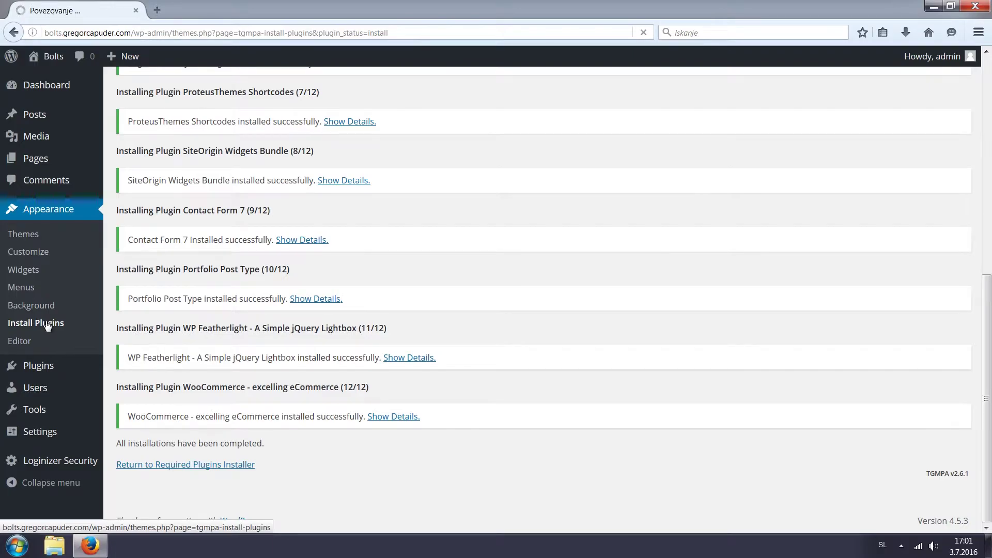
{"action": "left_click", "coordinate": [129, 157]}
{"action": "left_click", "coordinate": [162, 135]}
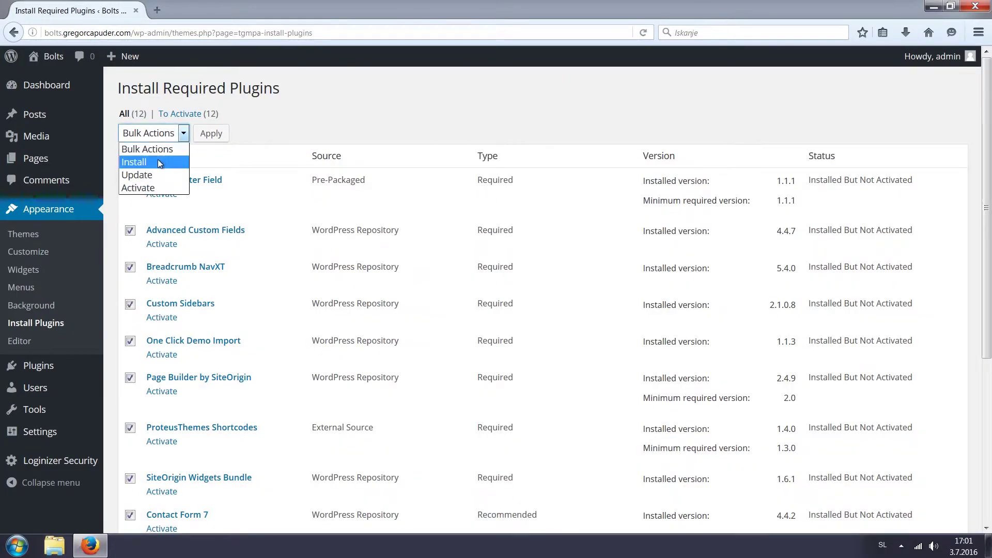
{"action": "left_click", "coordinate": [139, 188]}
{"action": "left_click", "coordinate": [209, 134]}
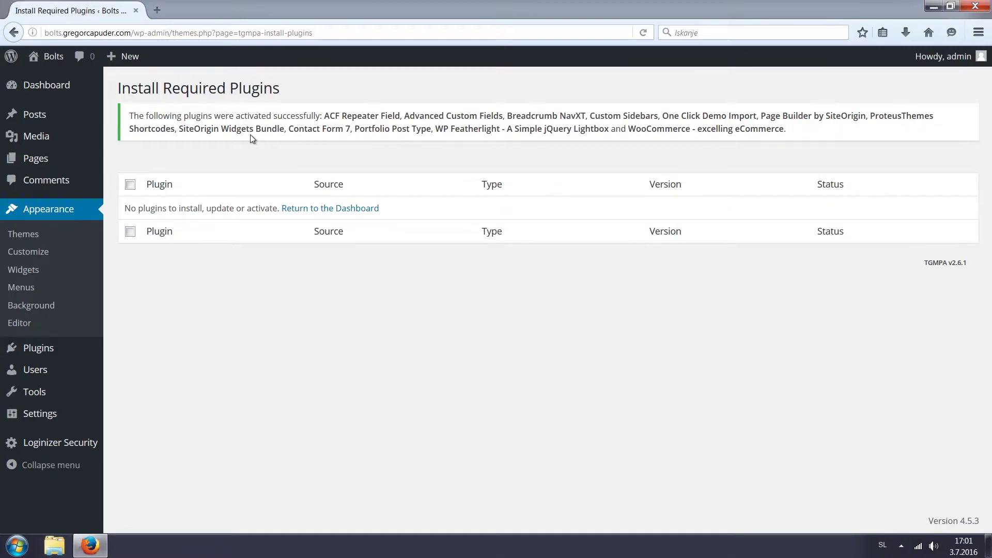
{"action": "left_click", "coordinate": [40, 215]}
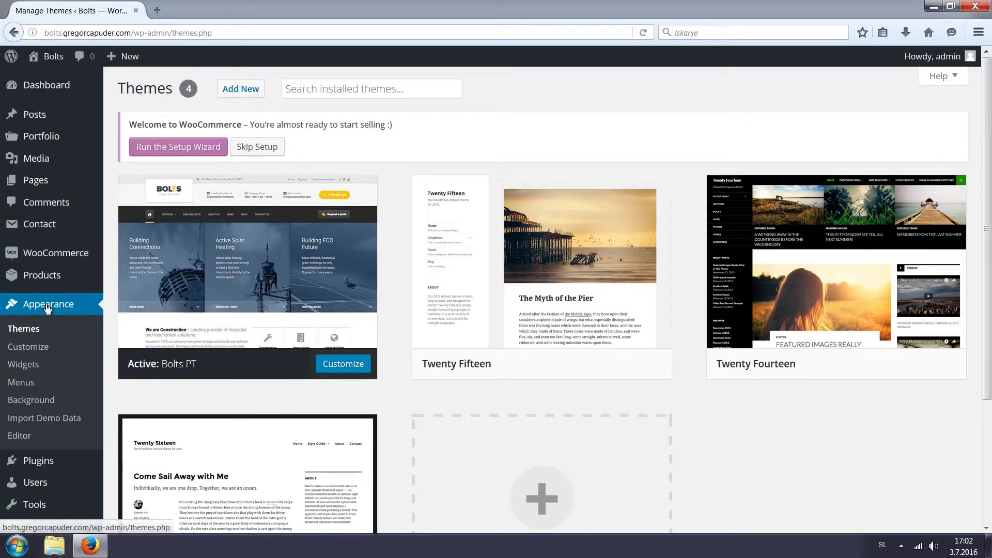
Open Import Demo Data and preview the Transport, Factory and Industry demos.
{"action": "left_click", "coordinate": [35, 419]}
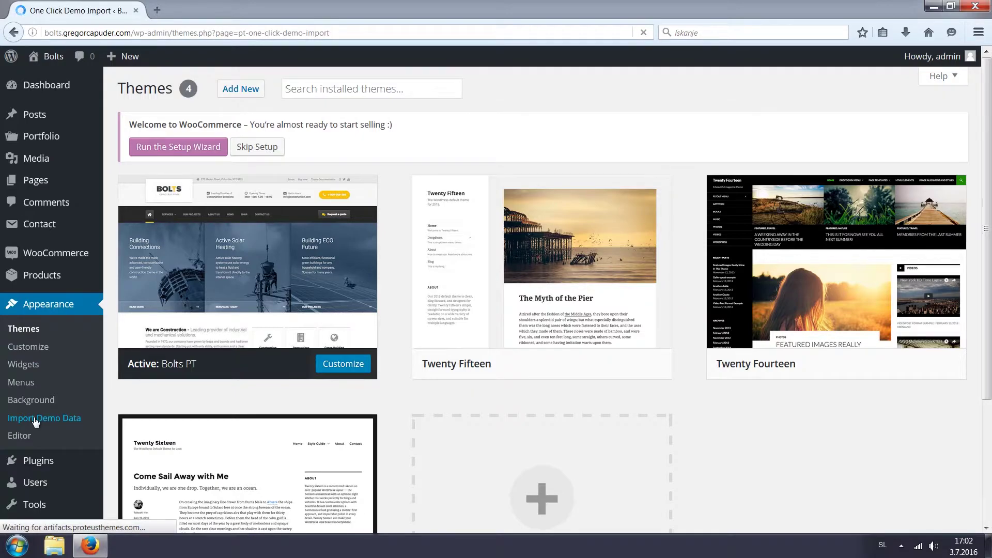
{"action": "scroll", "coordinate": [505, 265], "scroll_direction": "down", "scroll_amount": 5}
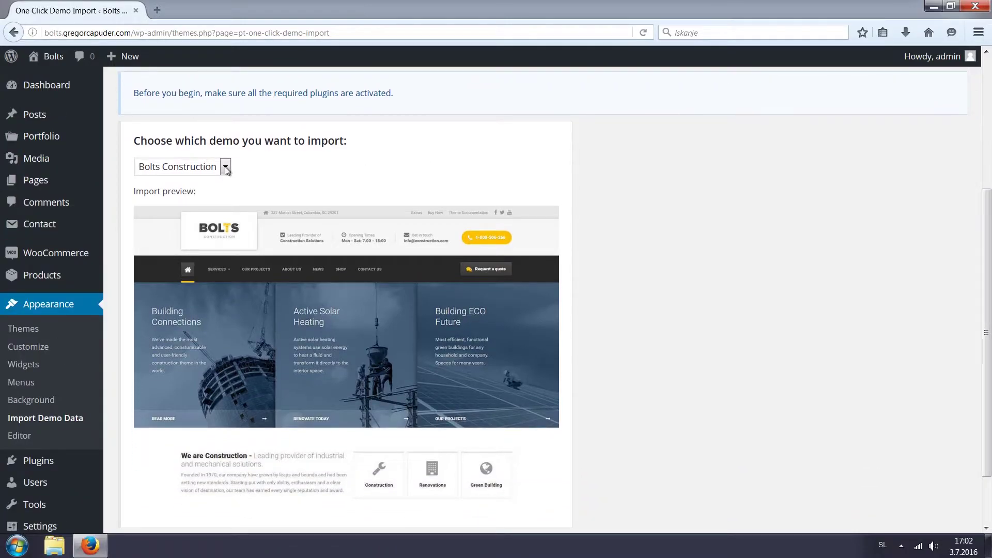
{"action": "left_click", "coordinate": [226, 169]}
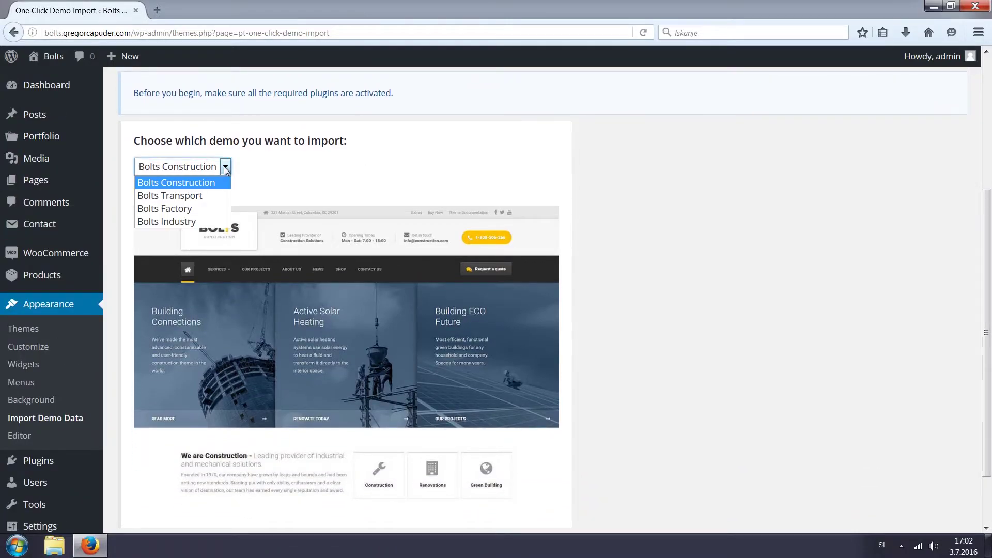
{"action": "left_click", "coordinate": [195, 197]}
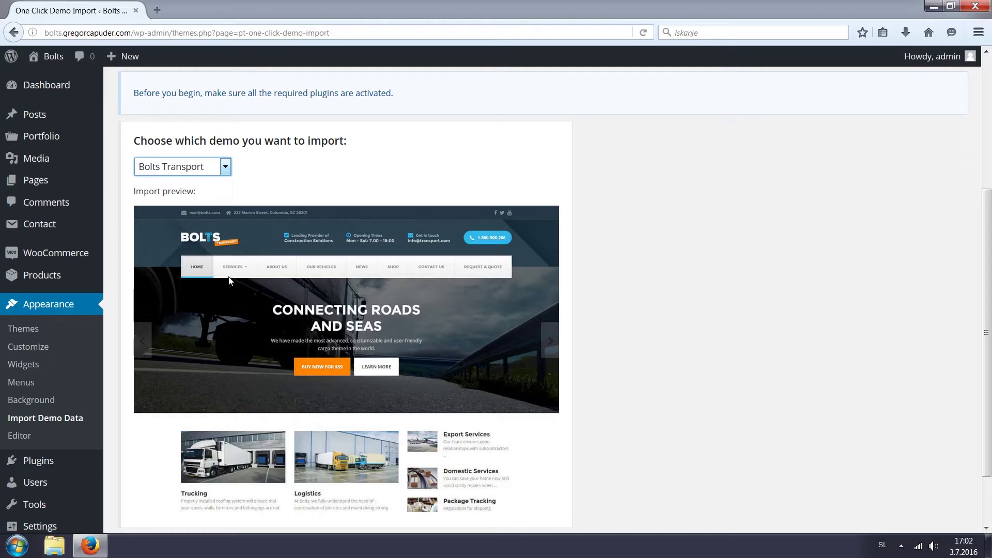
{"action": "left_click", "coordinate": [223, 171]}
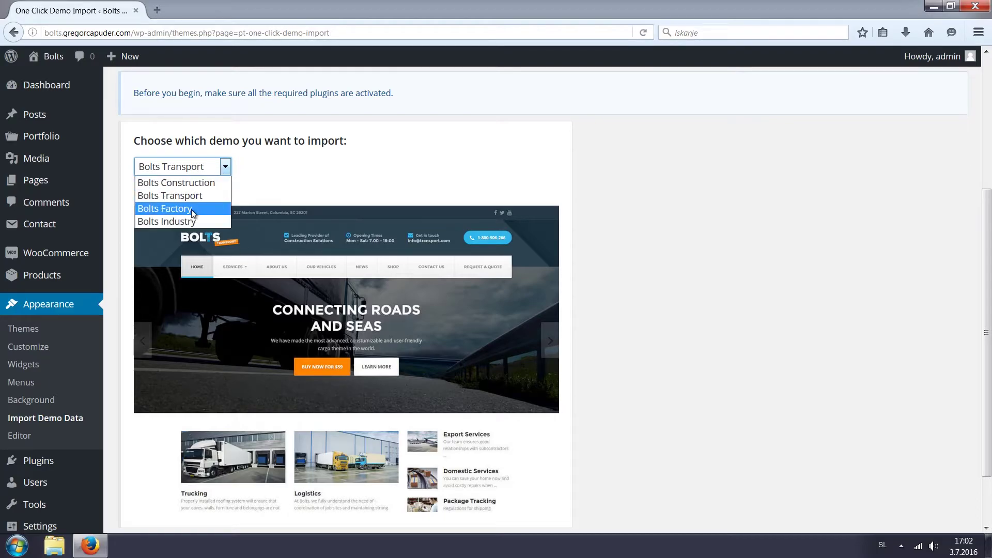
{"action": "left_click", "coordinate": [192, 210]}
{"action": "left_click", "coordinate": [223, 169]}
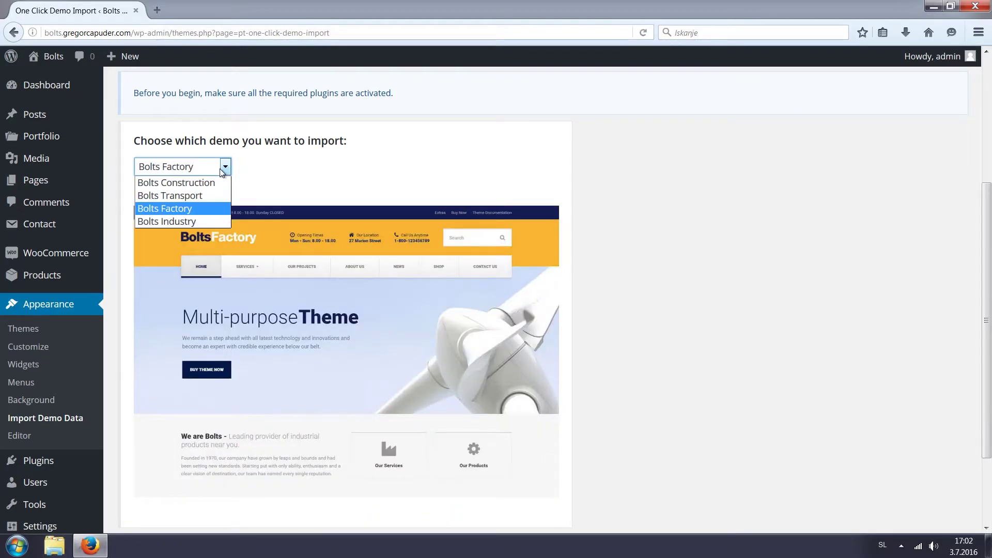
{"action": "left_click", "coordinate": [179, 219]}
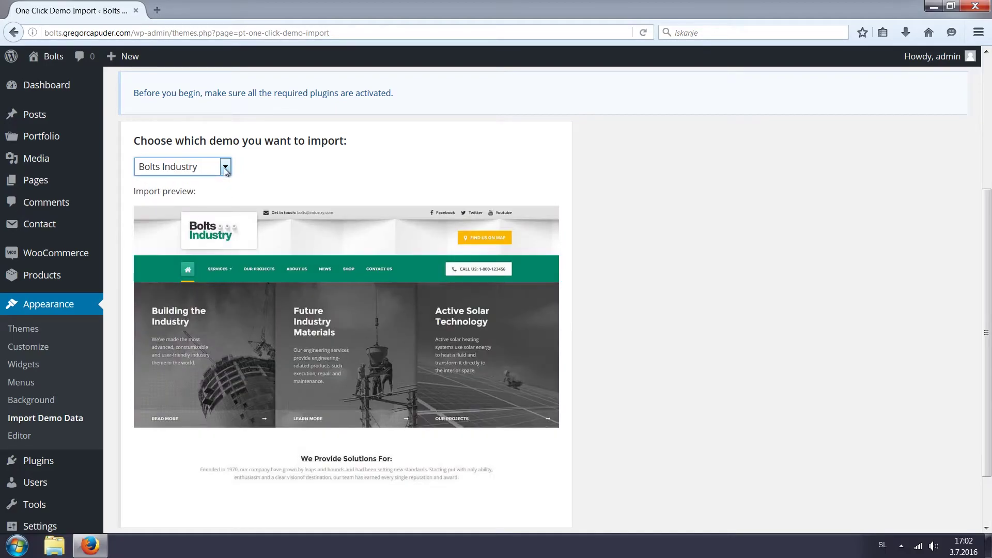
Select the Bolts Construction demo and start importing it.
{"action": "left_click", "coordinate": [224, 168]}
{"action": "left_click", "coordinate": [204, 184]}
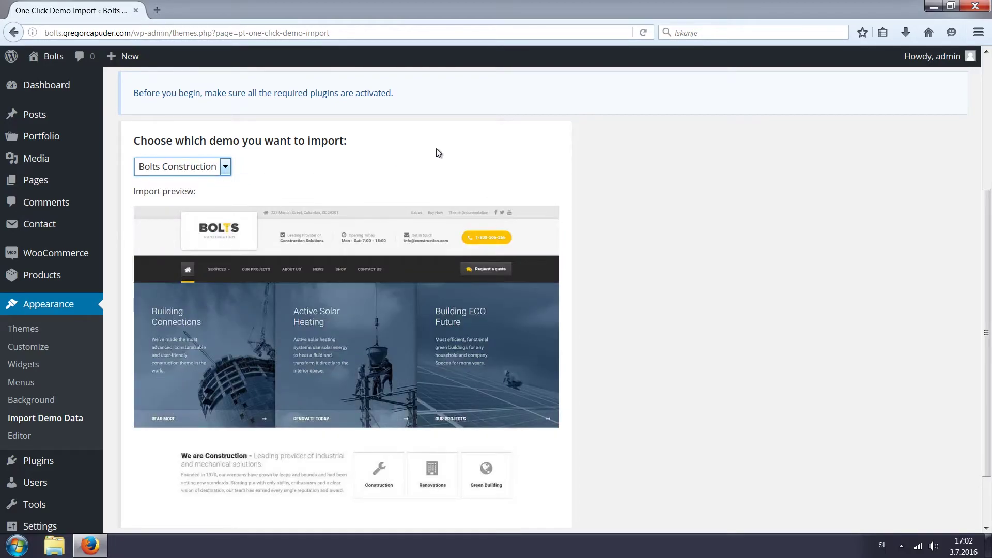
{"action": "scroll", "coordinate": [582, 148], "scroll_direction": "up", "scroll_amount": 2}
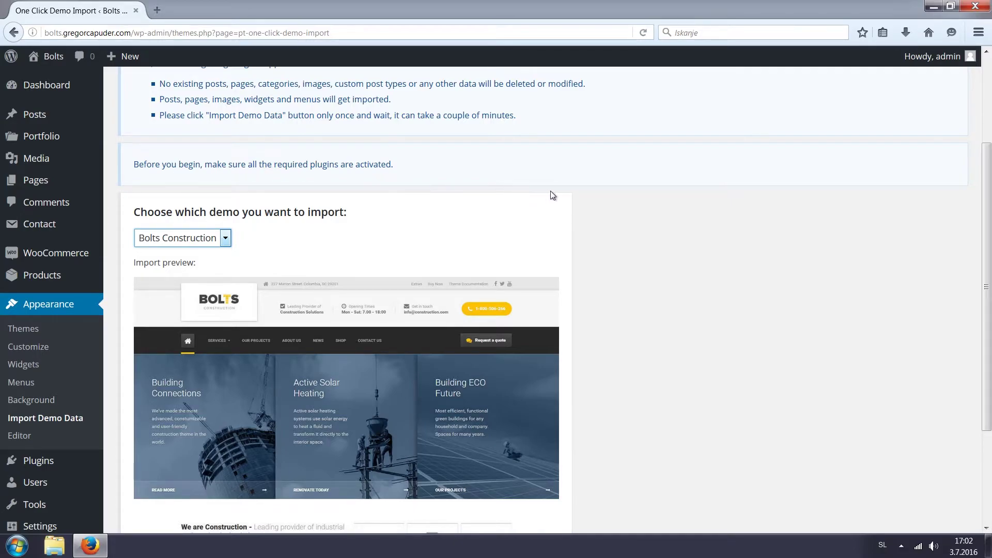
{"action": "scroll", "coordinate": [551, 194], "scroll_direction": "down", "scroll_amount": 4}
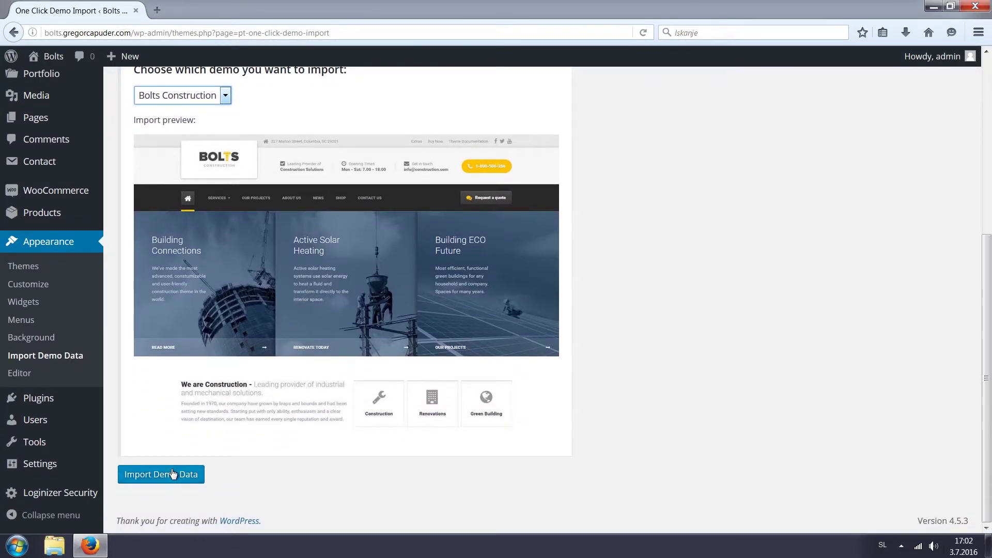
{"action": "left_click", "coordinate": [173, 474]}
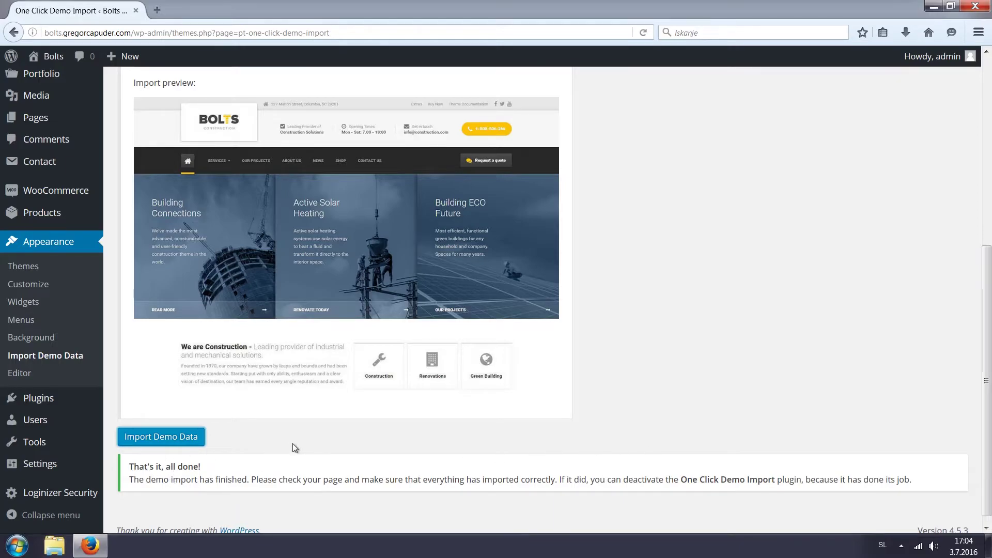
{"action": "scroll", "coordinate": [292, 448], "scroll_direction": "up", "scroll_amount": 5}
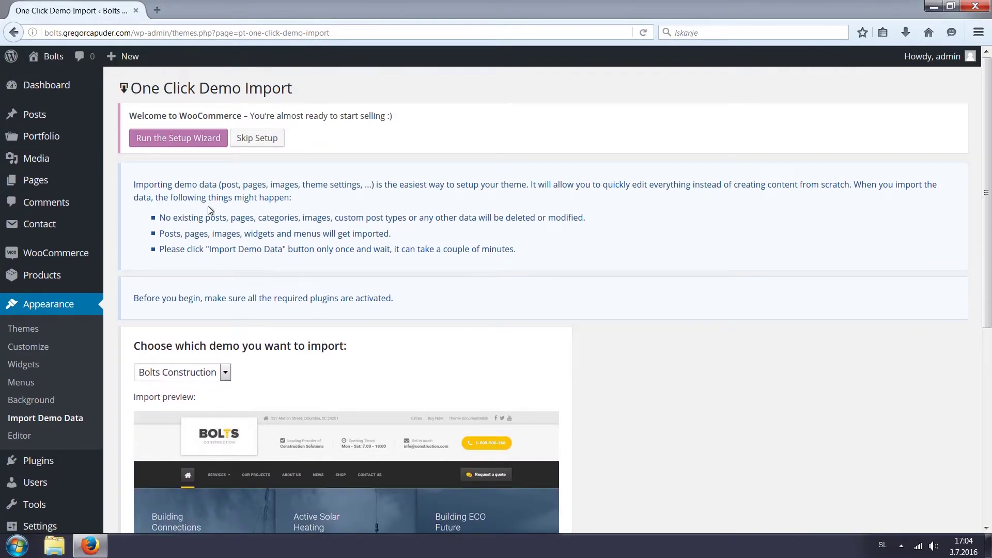
Launch the WooCommerce store setup wizard once the demo import finishes.
{"action": "left_click", "coordinate": [184, 145]}
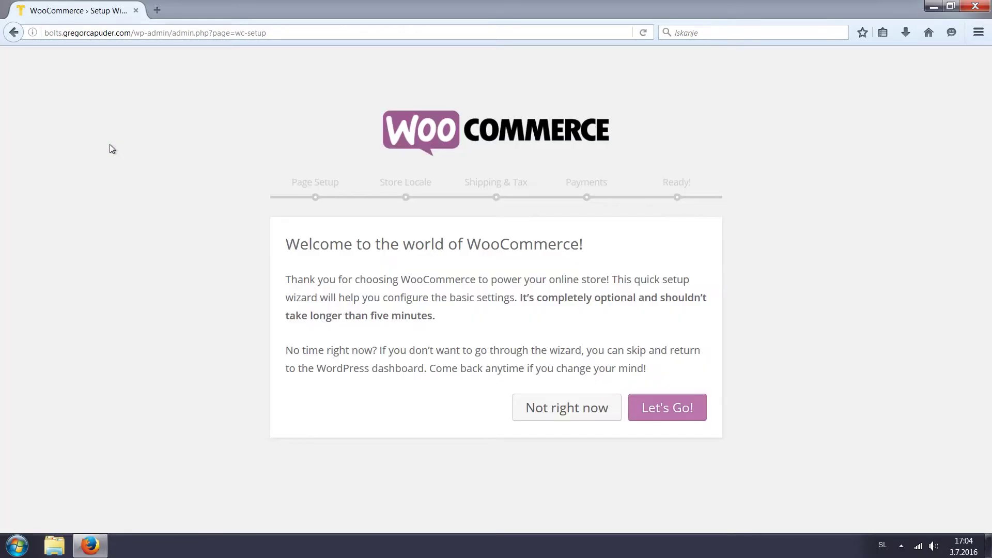
Create the store pages, skip locale, shipping, tax and payment steps, then exit.
{"action": "left_click", "coordinate": [679, 417]}
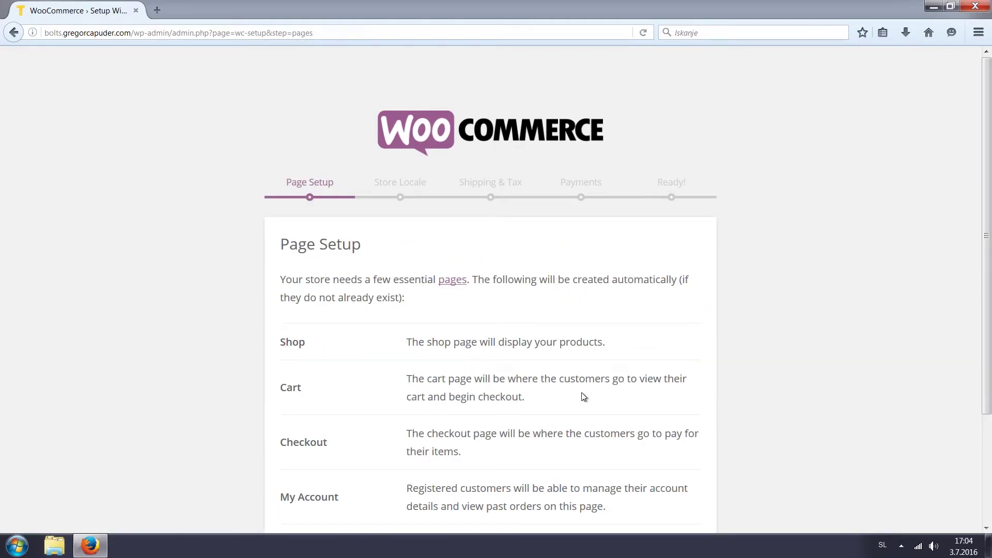
{"action": "scroll", "coordinate": [549, 396], "scroll_direction": "down", "scroll_amount": 3}
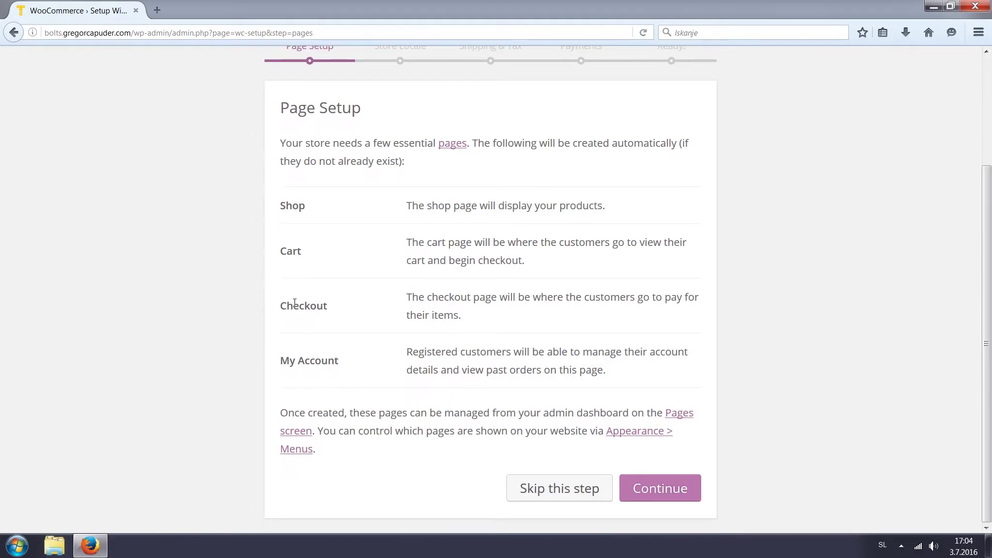
{"action": "left_click", "coordinate": [662, 490]}
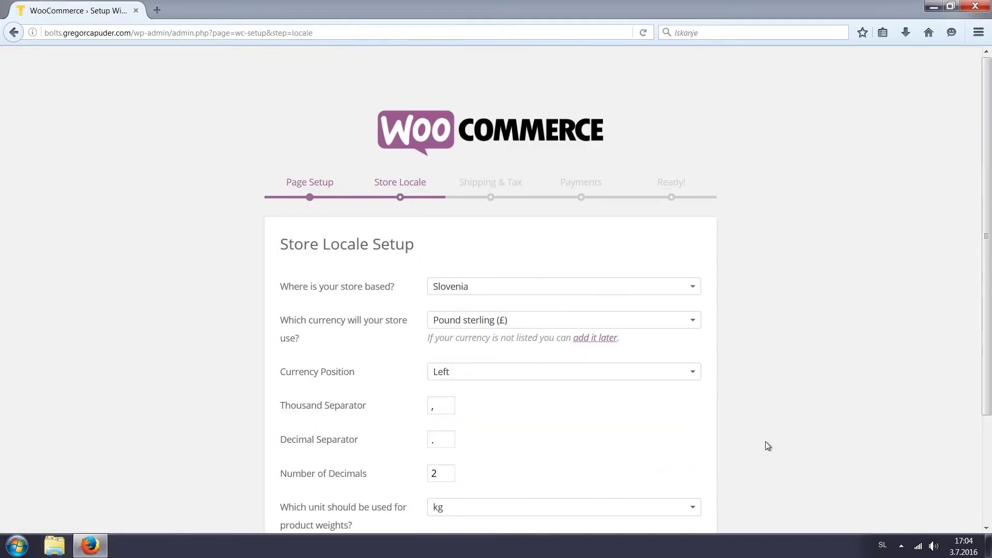
{"action": "scroll", "coordinate": [767, 444], "scroll_direction": "down", "scroll_amount": 3}
{"action": "left_click", "coordinate": [551, 488]}
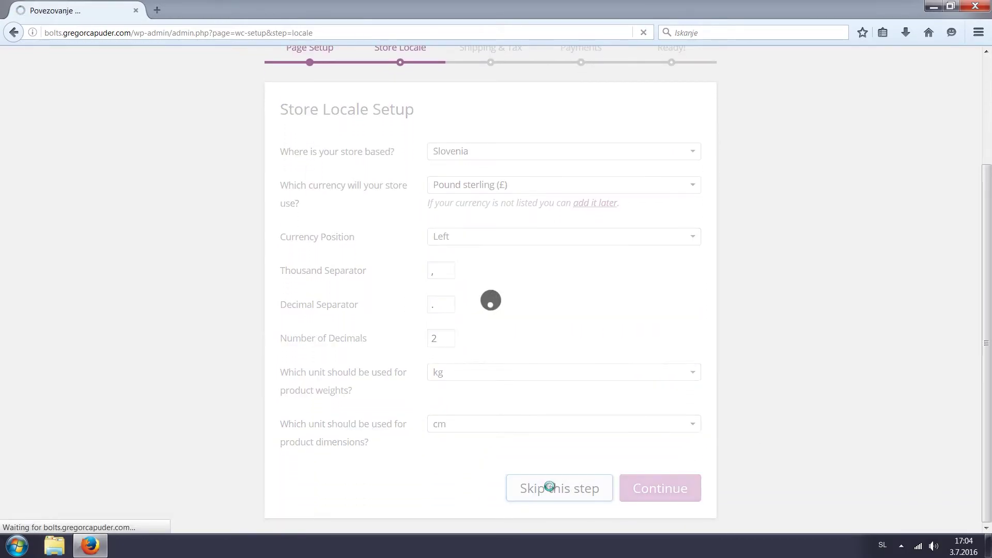
{"action": "left_click", "coordinate": [556, 422]}
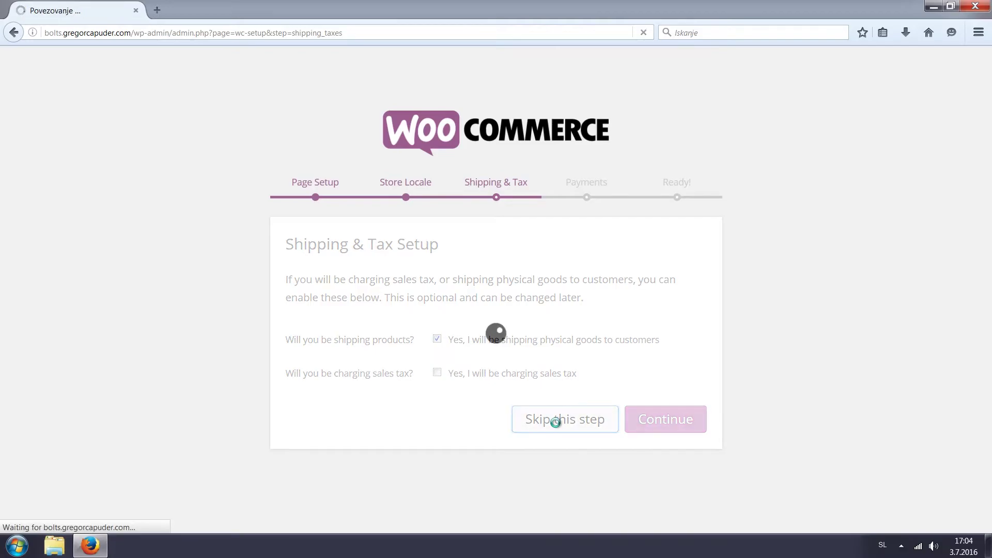
{"action": "scroll", "coordinate": [557, 428], "scroll_direction": "down", "scroll_amount": 5}
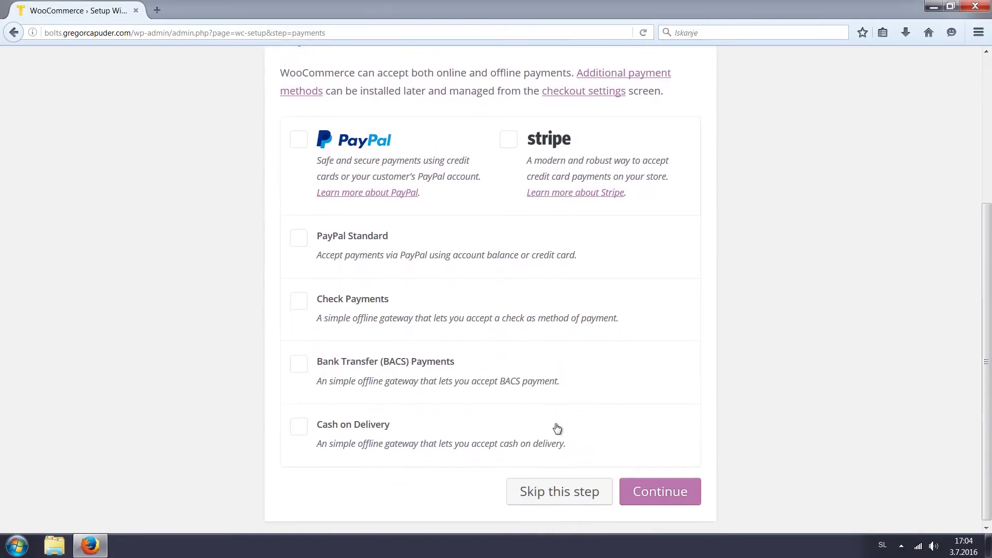
{"action": "left_click", "coordinate": [556, 488]}
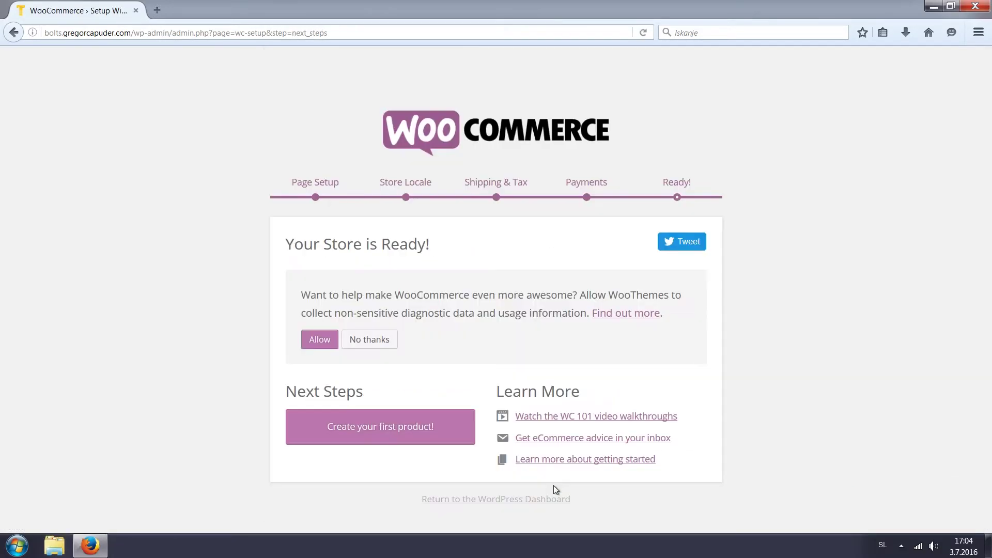
{"action": "left_click", "coordinate": [485, 503]}
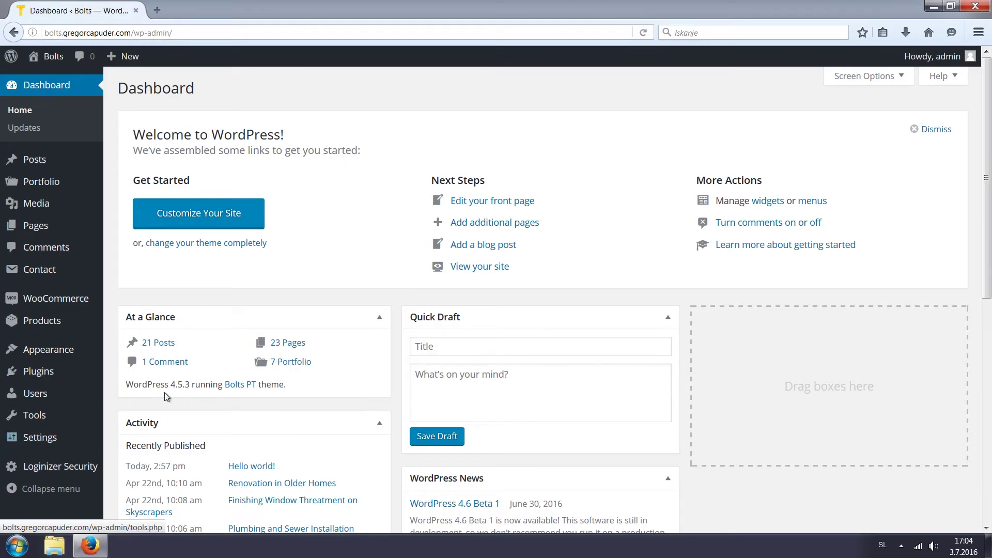
Go to Appearance > Widgets from the WordPress dashboard.
{"action": "mouse_move", "coordinate": [49, 350]}
{"action": "left_click", "coordinate": [129, 388]}
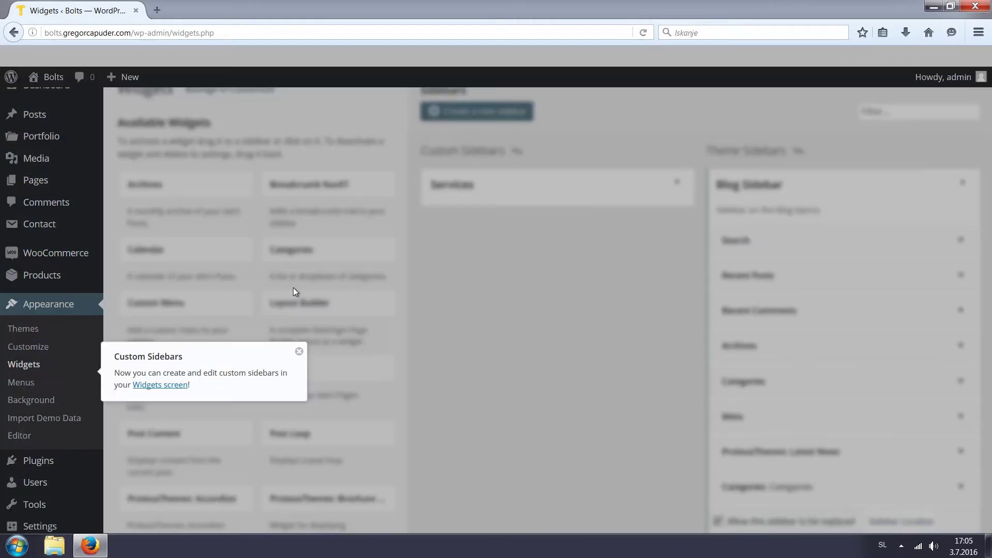
Set the Services sidebar's Custom Menu widget to the Services menu and save.
{"action": "left_click", "coordinate": [298, 353]}
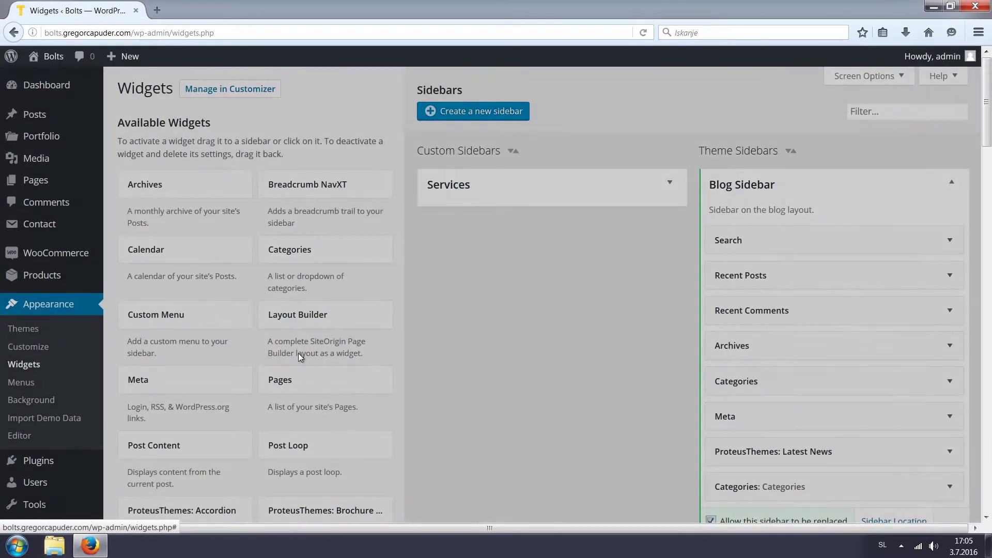
{"action": "left_click", "coordinate": [663, 188]}
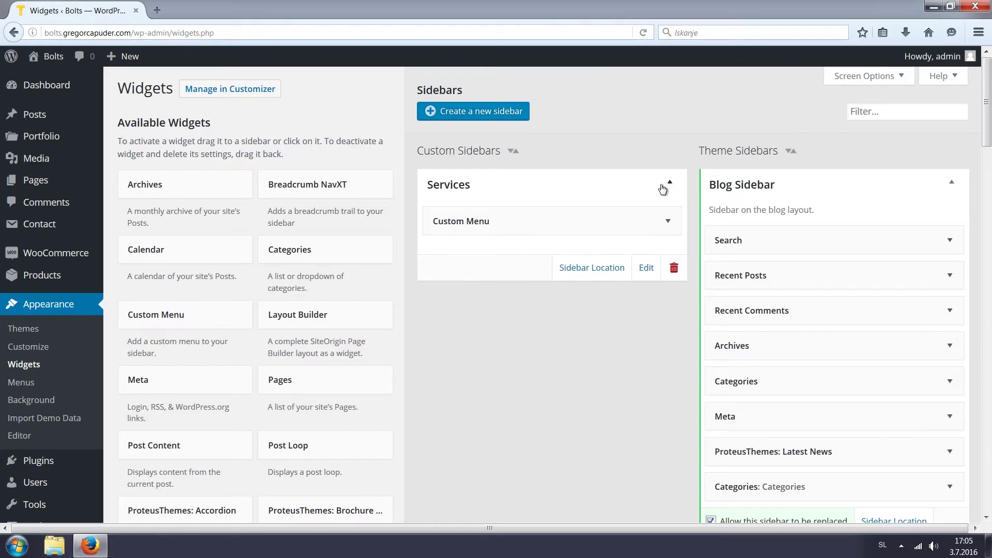
{"action": "left_click", "coordinate": [666, 223]}
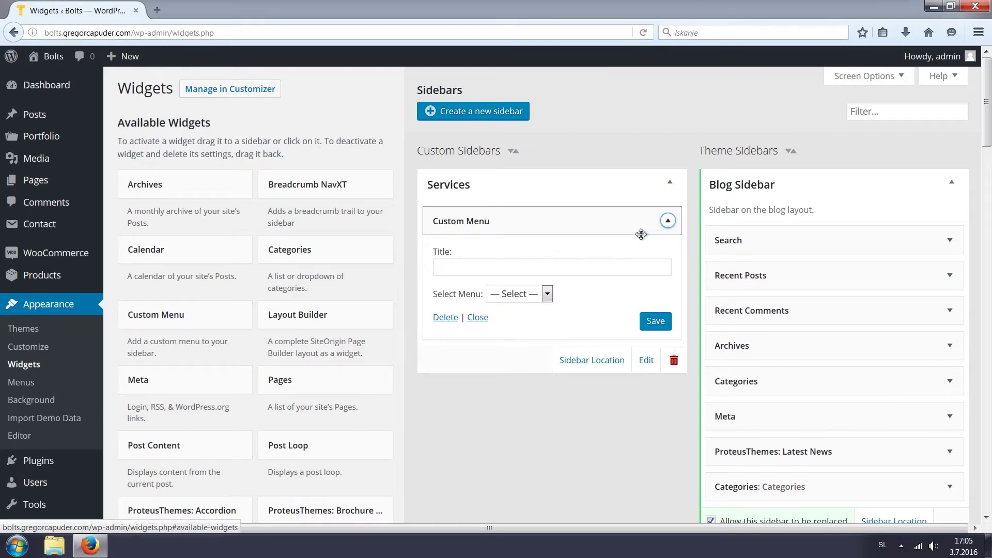
{"action": "left_click", "coordinate": [547, 295]}
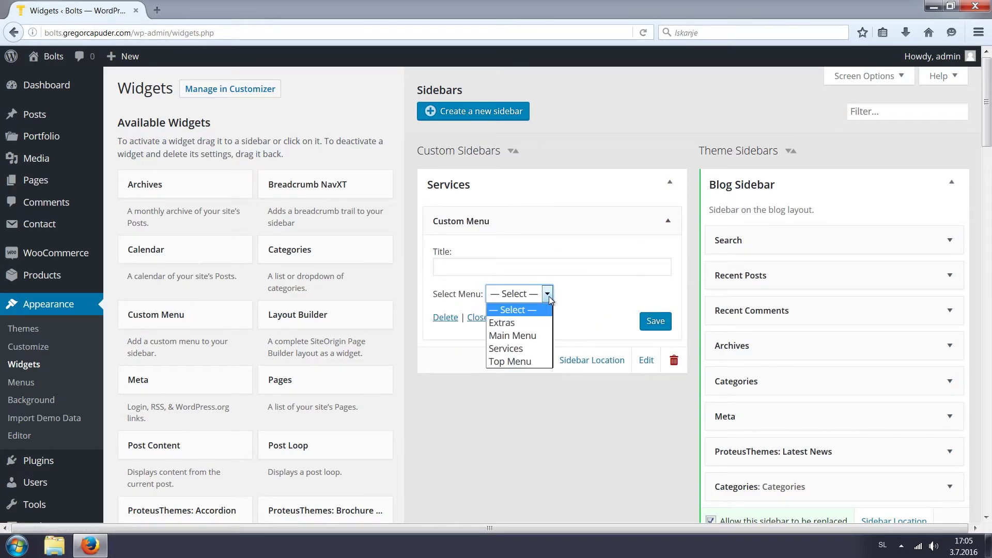
{"action": "left_click", "coordinate": [520, 350]}
{"action": "left_click", "coordinate": [660, 321]}
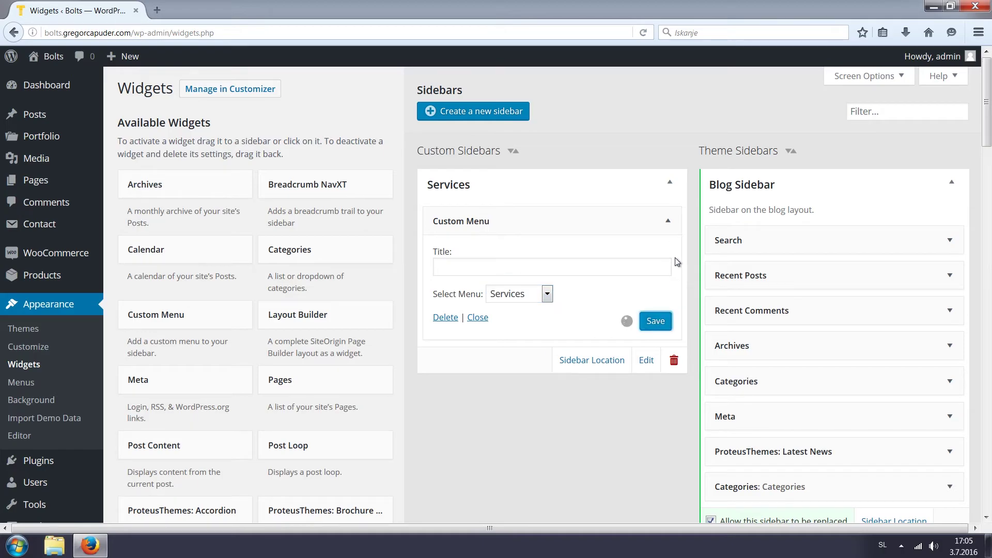
{"action": "left_click", "coordinate": [670, 186]}
Assign the Services menu to the Footer's Custom Menu: Services widget and save it.
{"action": "left_click", "coordinate": [952, 183]}
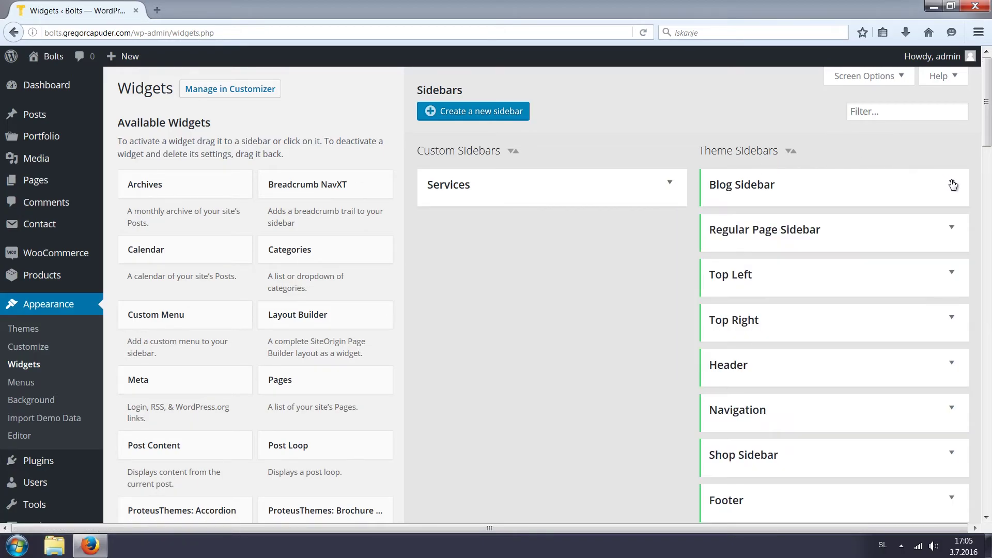
{"action": "scroll", "coordinate": [836, 209], "scroll_direction": "down", "scroll_amount": 3}
{"action": "scroll", "coordinate": [852, 225], "scroll_direction": "down", "scroll_amount": 3}
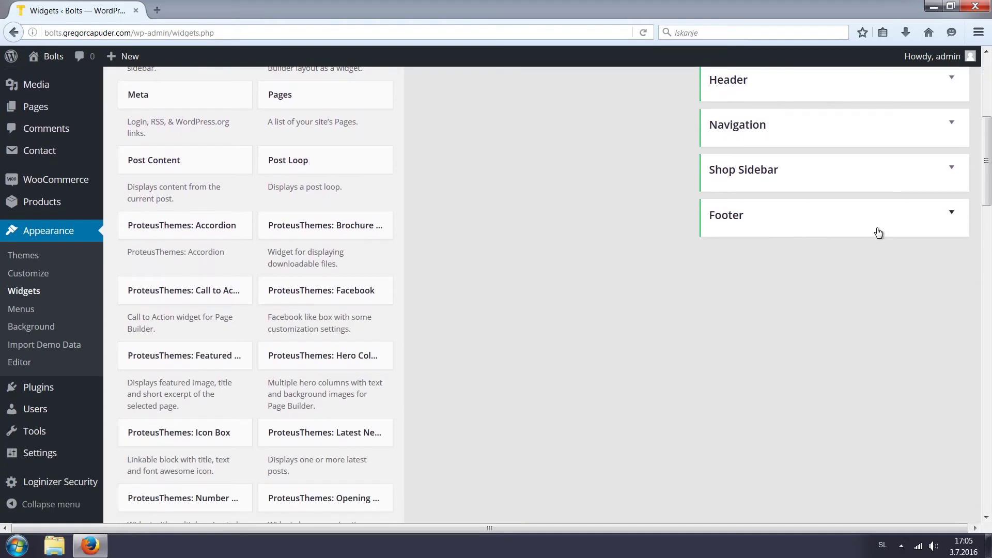
{"action": "left_click", "coordinate": [950, 214]}
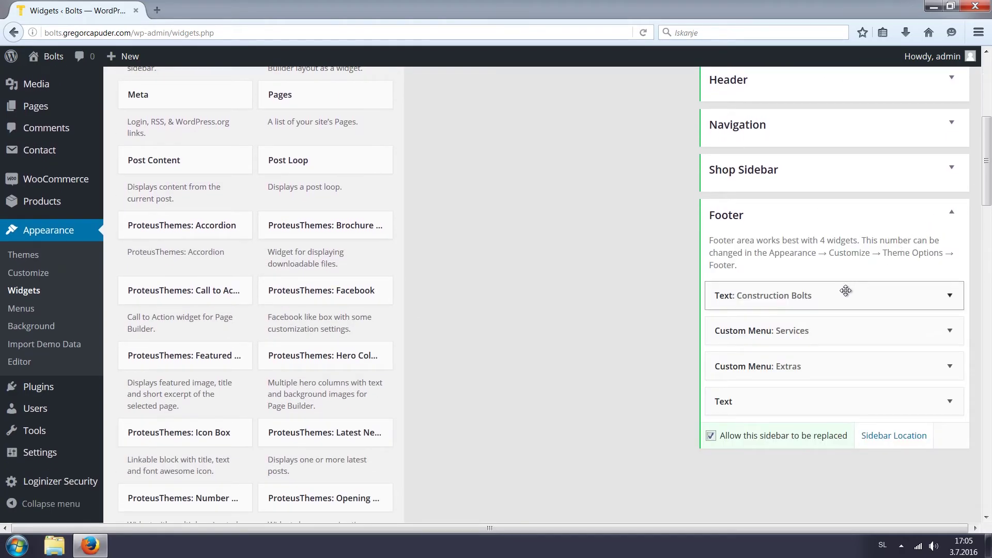
{"action": "left_click", "coordinate": [836, 335]}
{"action": "left_click", "coordinate": [823, 403]}
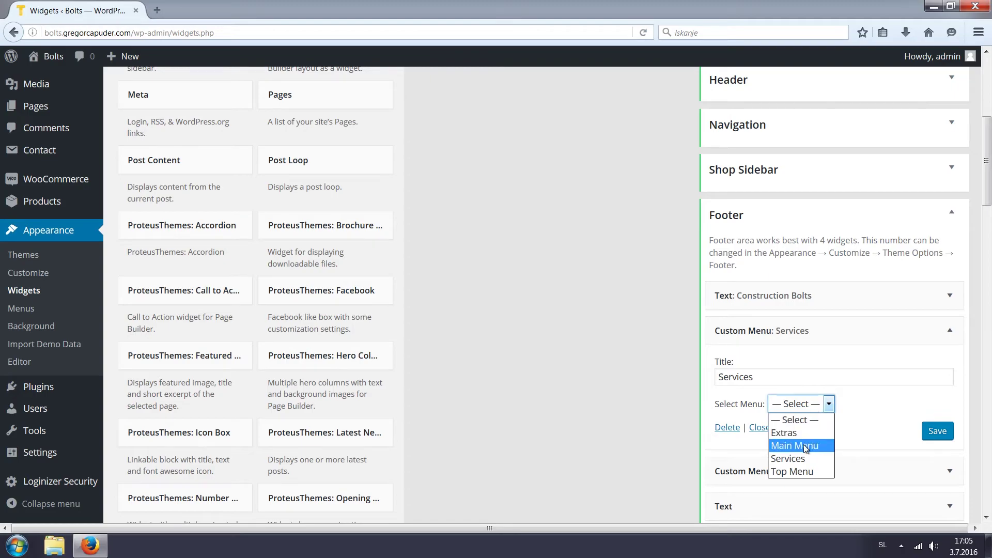
{"action": "left_click", "coordinate": [802, 459]}
{"action": "left_click", "coordinate": [936, 433]}
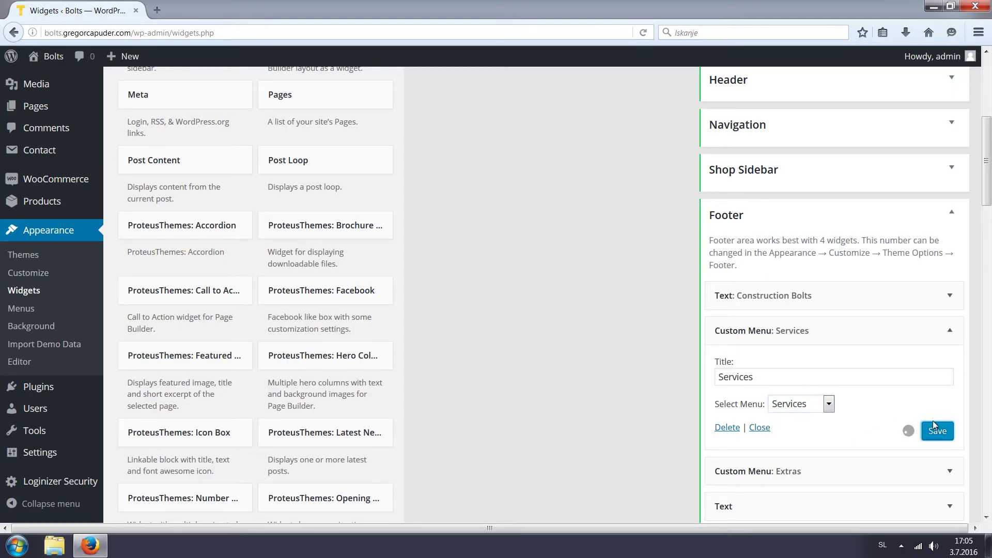
Set the Footer's Custom Menu: Extras widget to the Extras menu, then view the live front page.
{"action": "left_click", "coordinate": [950, 332]}
{"action": "left_click", "coordinate": [950, 369]}
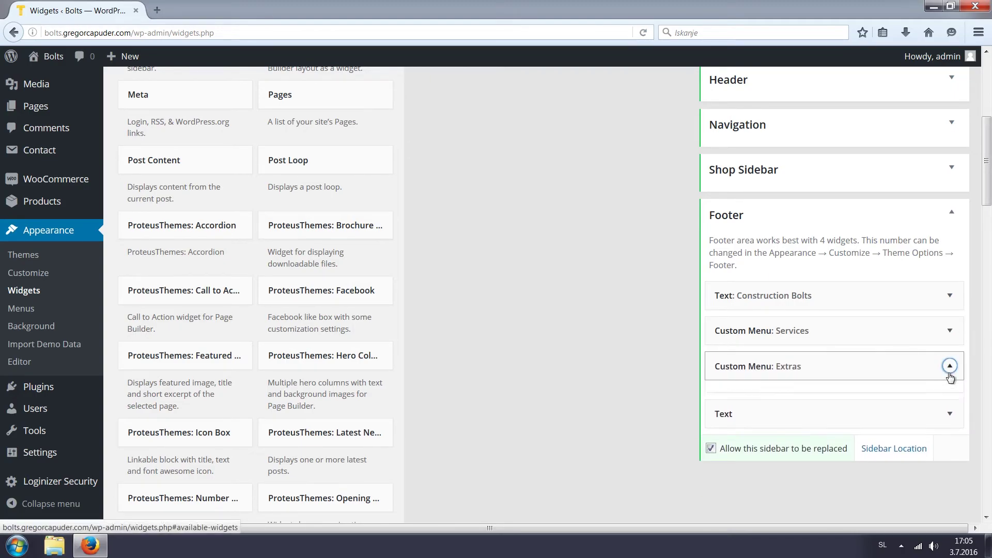
{"action": "left_click", "coordinate": [828, 443]}
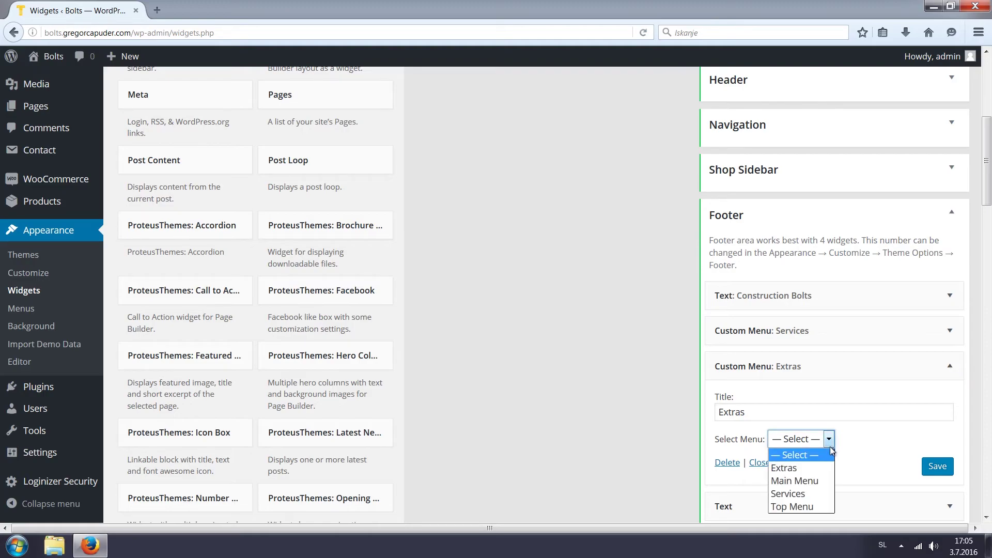
{"action": "left_click", "coordinate": [802, 466]}
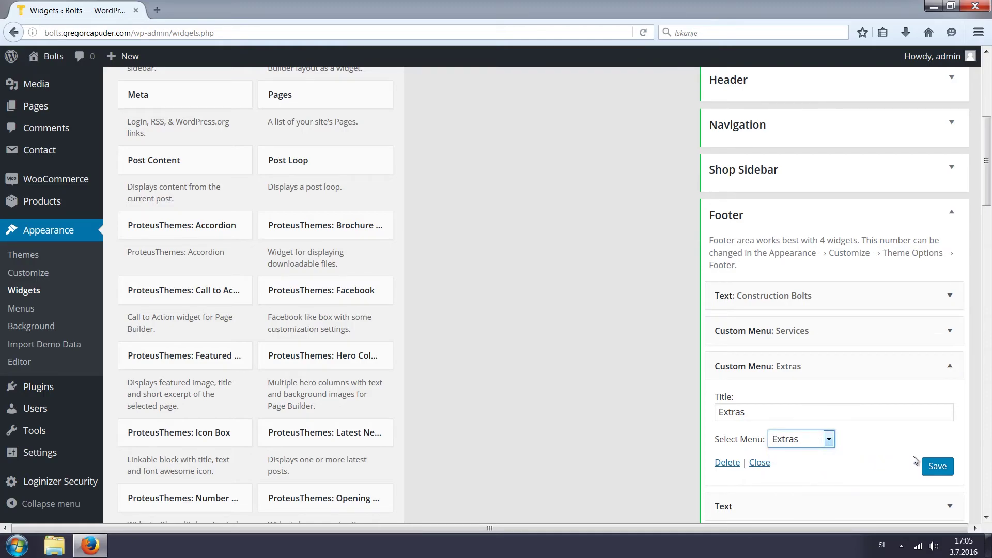
{"action": "left_click", "coordinate": [949, 366]}
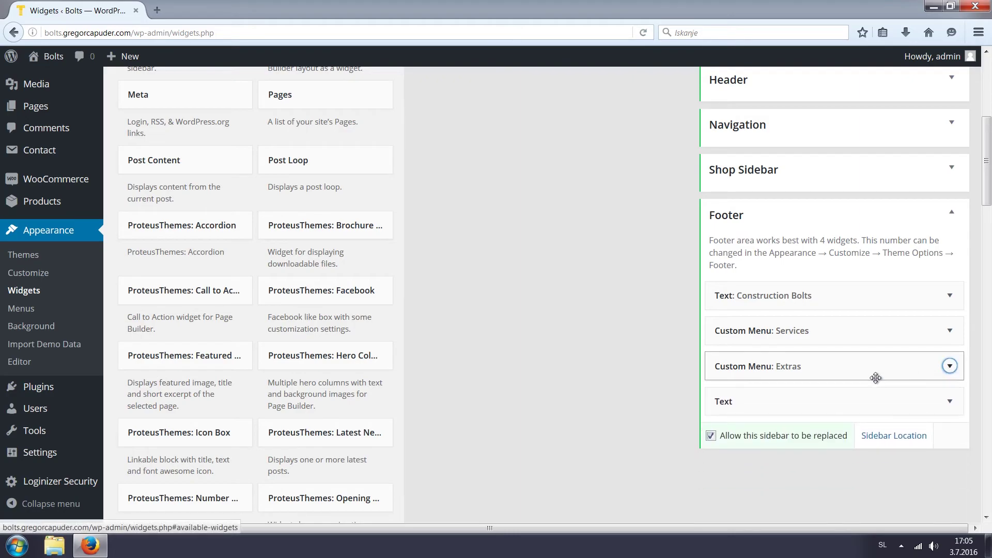
{"action": "mouse_move", "coordinate": [52, 56]}
{"action": "left_click", "coordinate": [45, 58]}
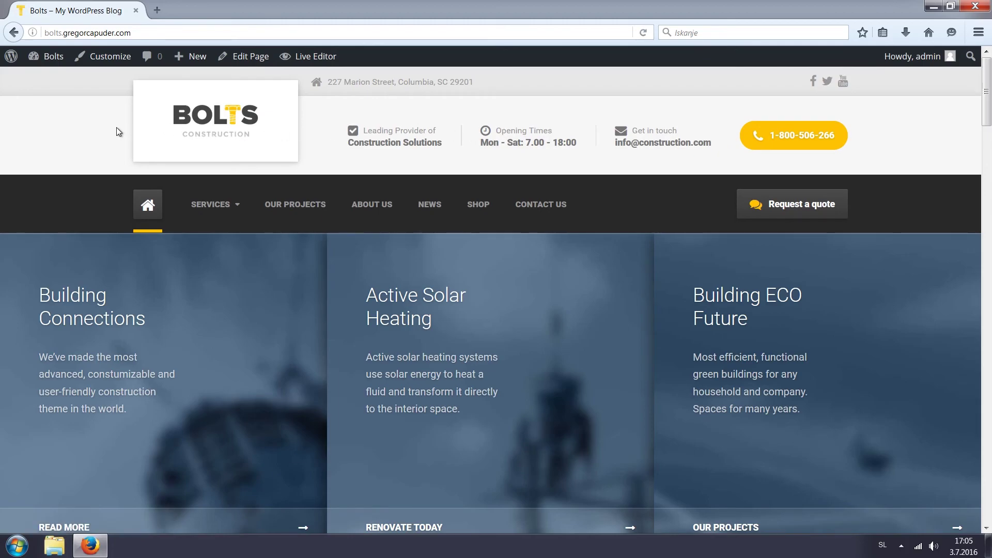
{"action": "scroll", "coordinate": [116, 132], "scroll_direction": "down", "scroll_amount": 2}
{"action": "scroll", "coordinate": [116, 132], "scroll_direction": "down", "scroll_amount": 2}
{"action": "scroll", "coordinate": [116, 132], "scroll_direction": "down", "scroll_amount": 3}
{"action": "scroll", "coordinate": [119, 132], "scroll_direction": "down", "scroll_amount": 1}
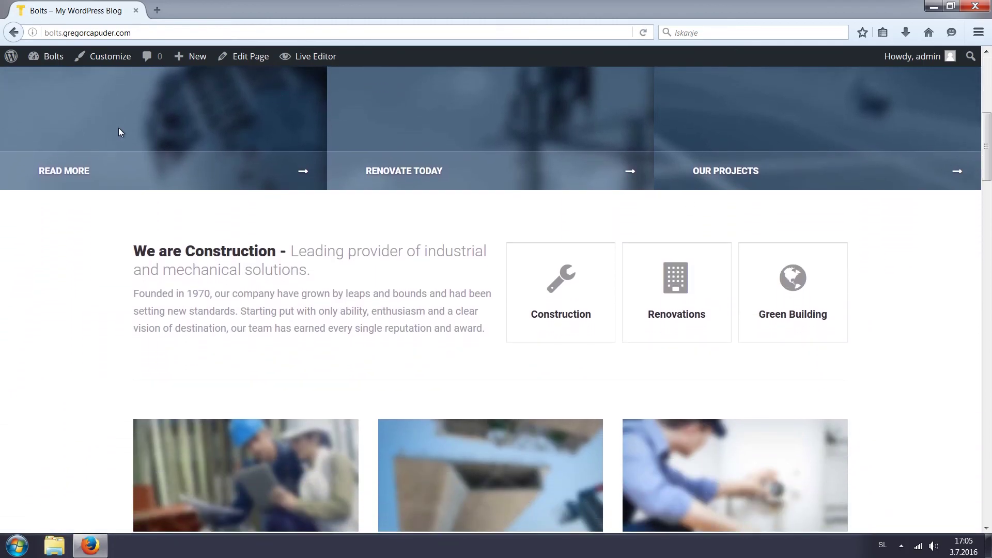
{"action": "scroll", "coordinate": [119, 132], "scroll_direction": "down", "scroll_amount": 3}
{"action": "scroll", "coordinate": [118, 132], "scroll_direction": "down", "scroll_amount": 3}
{"action": "scroll", "coordinate": [120, 133], "scroll_direction": "down", "scroll_amount": 2}
{"action": "scroll", "coordinate": [122, 134], "scroll_direction": "down", "scroll_amount": 3}
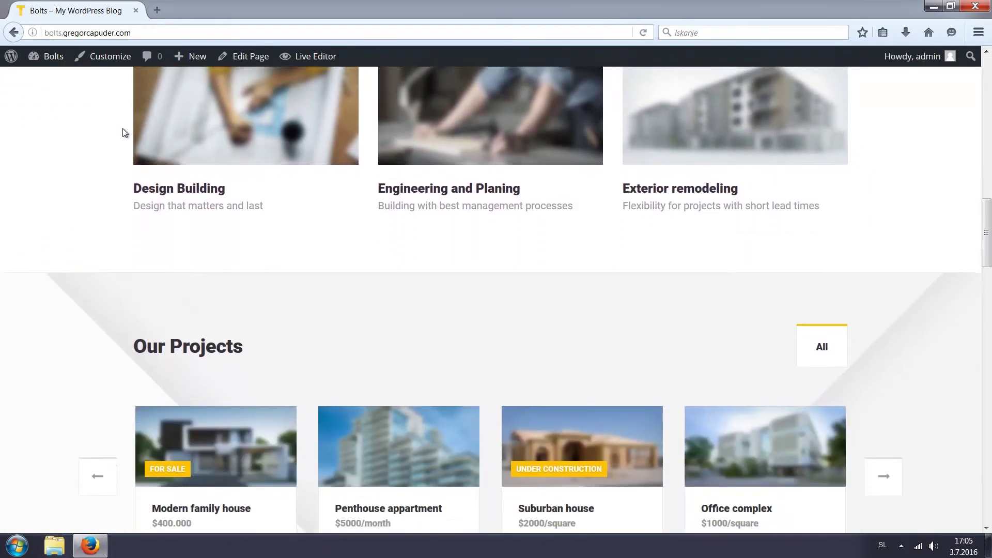
{"action": "scroll", "coordinate": [123, 134], "scroll_direction": "down", "scroll_amount": 4}
{"action": "scroll", "coordinate": [123, 133], "scroll_direction": "down", "scroll_amount": 3}
{"action": "scroll", "coordinate": [123, 133], "scroll_direction": "down", "scroll_amount": 3}
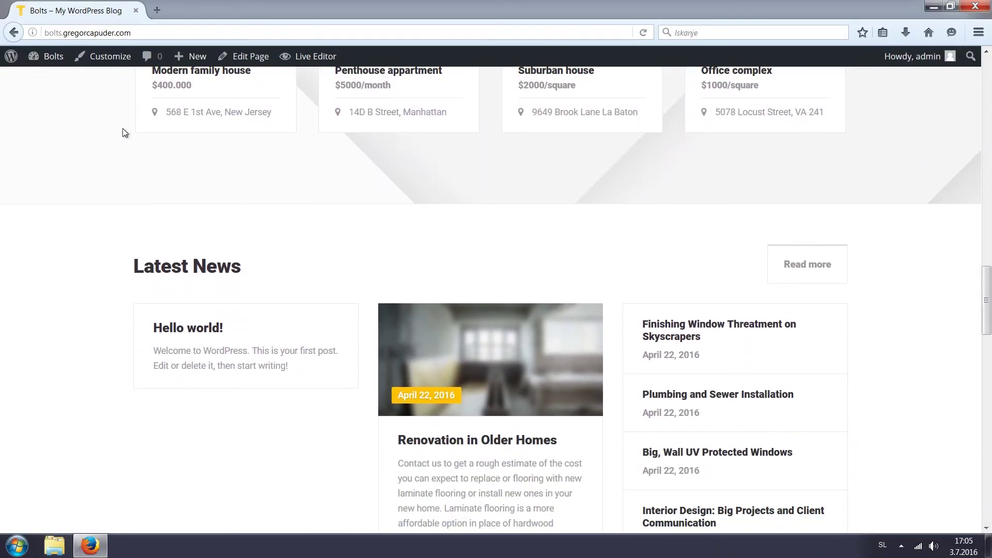
{"action": "scroll", "coordinate": [122, 134], "scroll_direction": "down", "scroll_amount": 3}
{"action": "scroll", "coordinate": [123, 134], "scroll_direction": "down", "scroll_amount": 2}
{"action": "scroll", "coordinate": [123, 134], "scroll_direction": "down", "scroll_amount": 3}
{"action": "scroll", "coordinate": [123, 133], "scroll_direction": "down", "scroll_amount": 3}
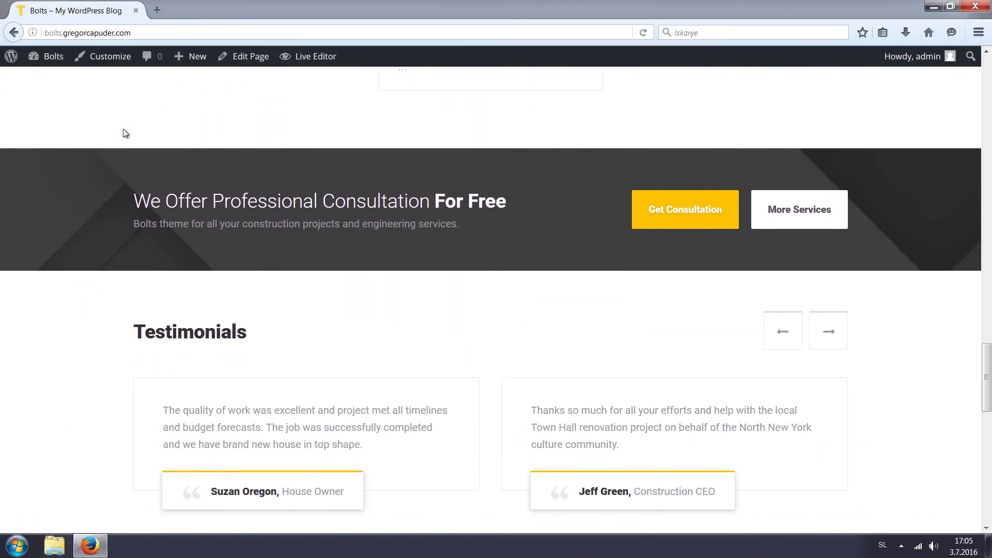
{"action": "scroll", "coordinate": [123, 133], "scroll_direction": "down", "scroll_amount": 3}
{"action": "scroll", "coordinate": [123, 133], "scroll_direction": "down", "scroll_amount": 2}
{"action": "scroll", "coordinate": [124, 134], "scroll_direction": "down", "scroll_amount": 4}
{"action": "scroll", "coordinate": [123, 133], "scroll_direction": "down", "scroll_amount": 4}
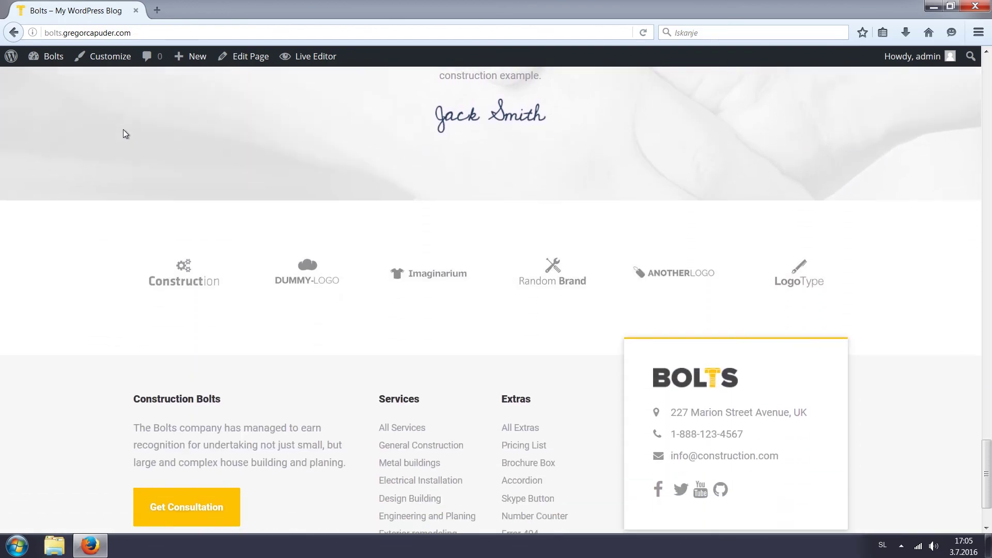
{"action": "scroll", "coordinate": [123, 133], "scroll_direction": "down", "scroll_amount": 2}
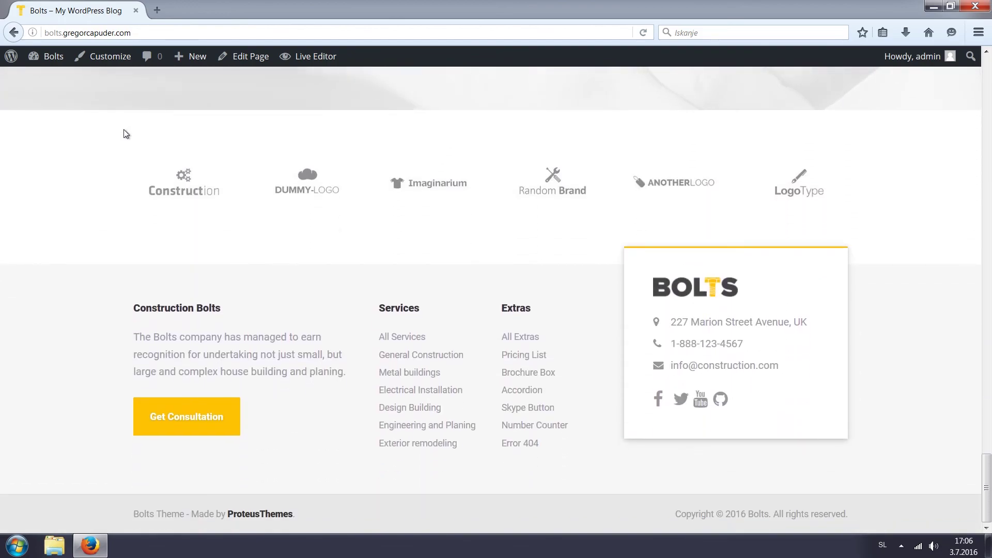